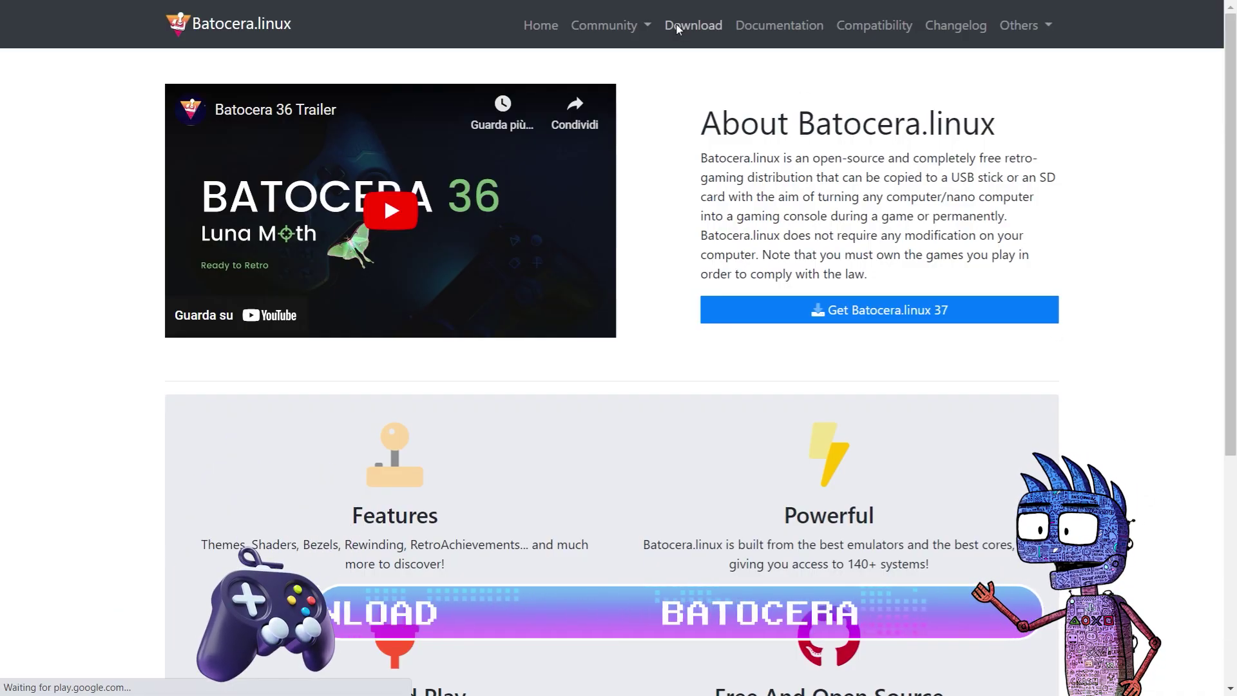
Download the Batocera image for Raspberry Pi 4 B, saving batocera-bcm2711-37-20230615.img.gz in the batocera folder
{"action": "scroll", "coordinate": [839, 403], "scroll_direction": "down", "scroll_amount": 15}
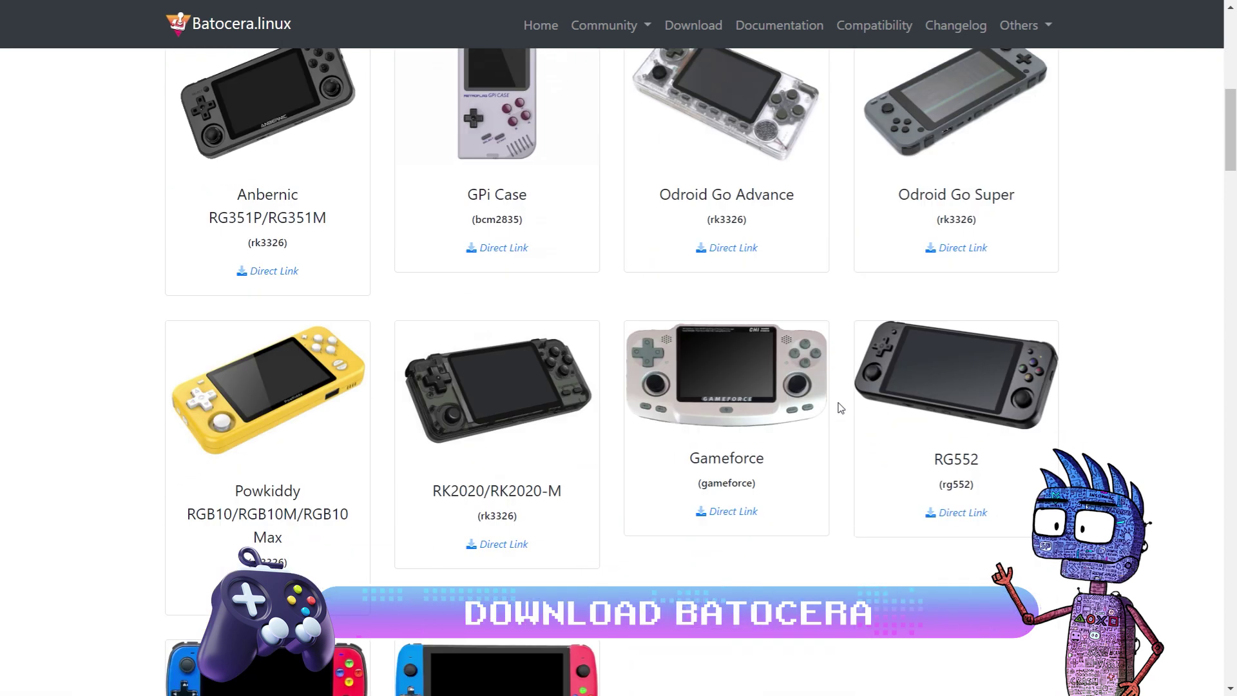
{"action": "scroll", "coordinate": [841, 410], "scroll_direction": "down", "scroll_amount": 3}
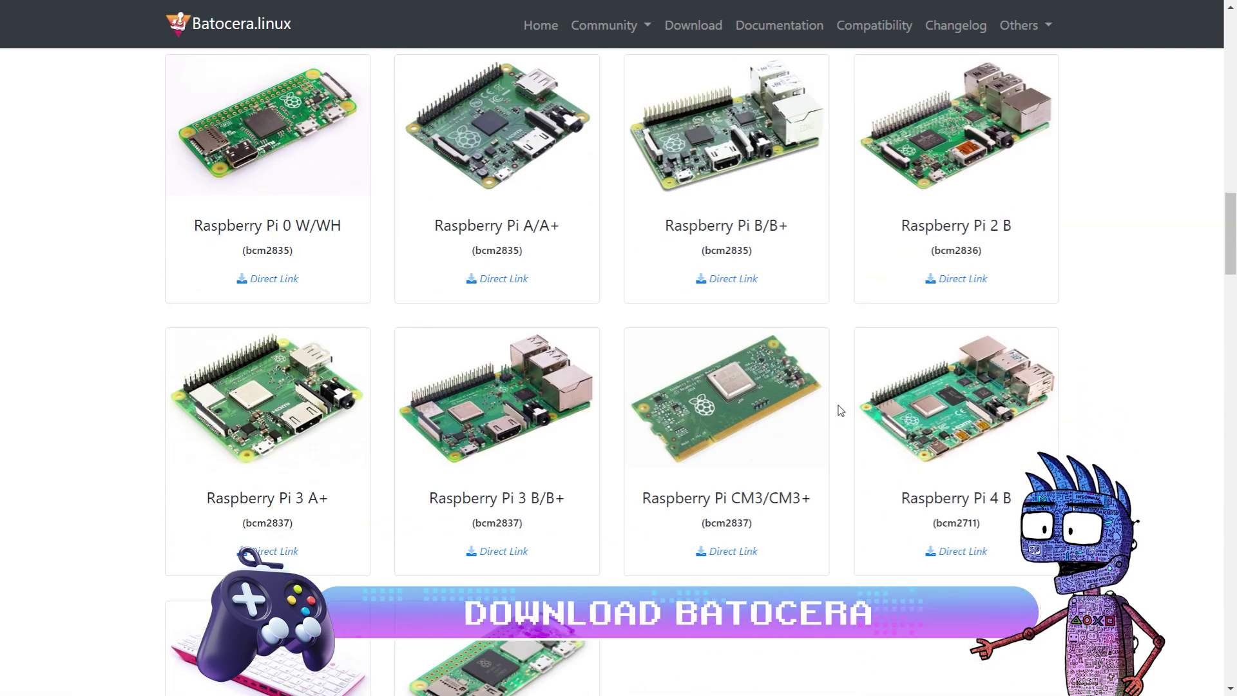
{"action": "left_click", "coordinate": [953, 419]}
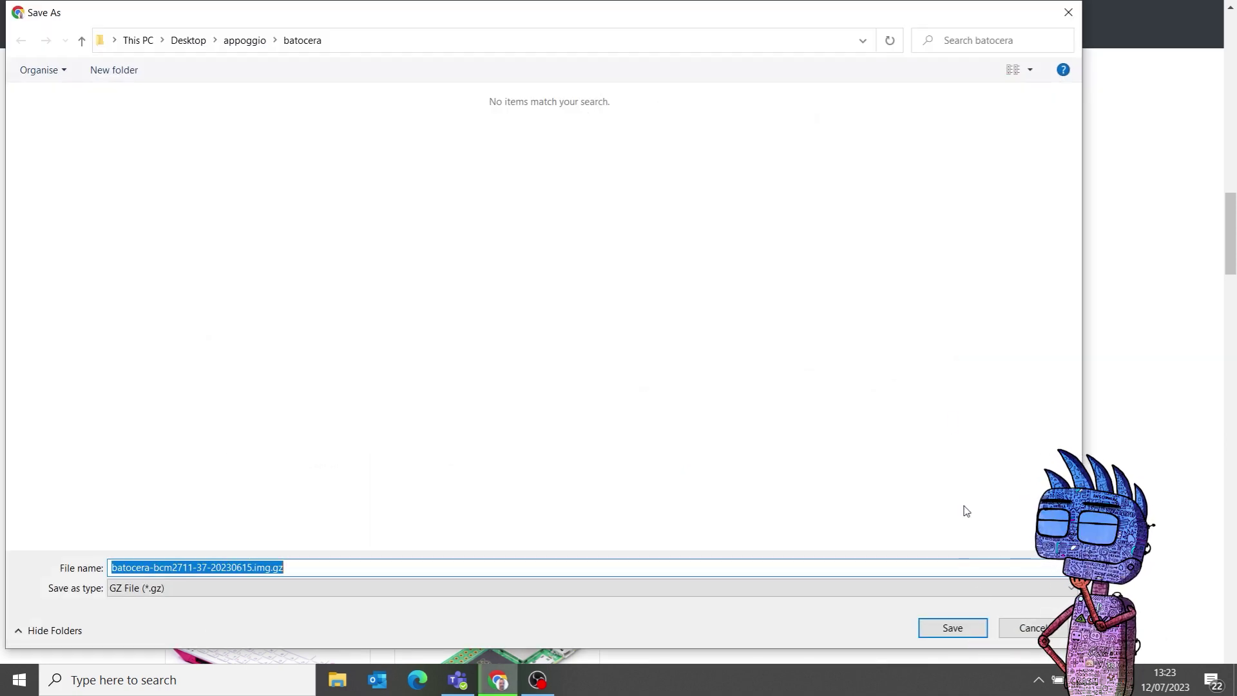
{"action": "left_click", "coordinate": [973, 630]}
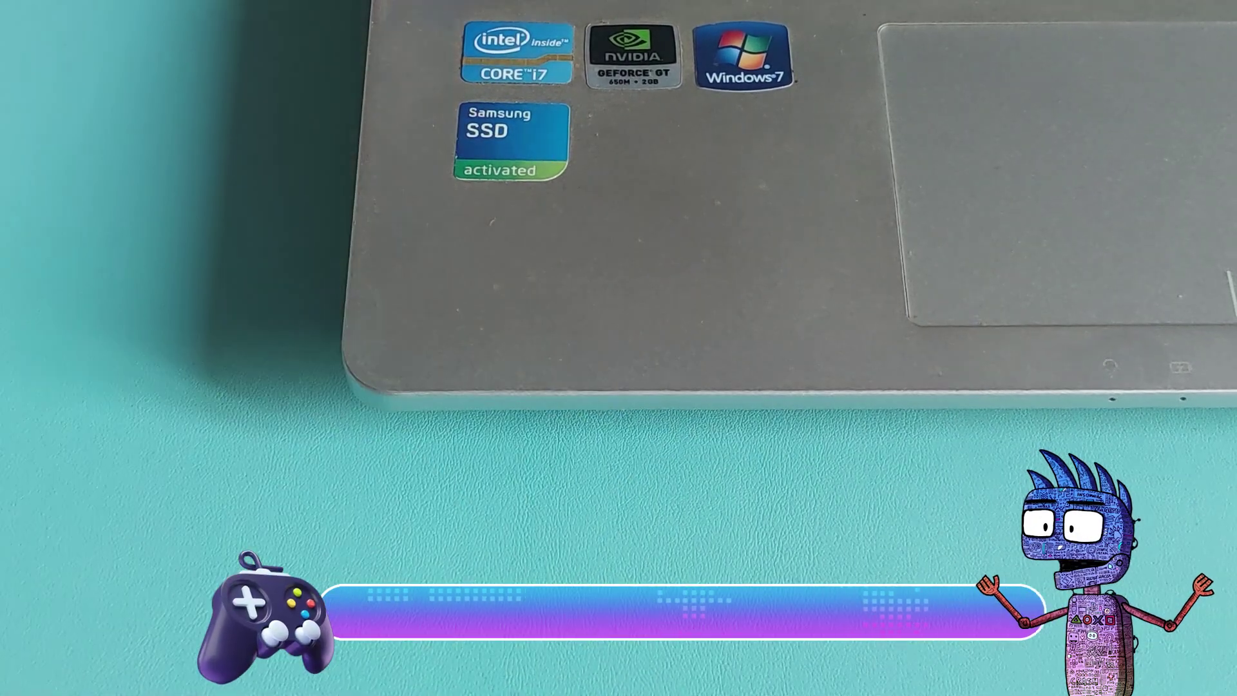
Quick-format the SDXC (F:) card as exFAT with a 512 kilobytes allocation unit size, accept the data erasure and close the format dialog
{"action": "right_click", "coordinate": [715, 311]}
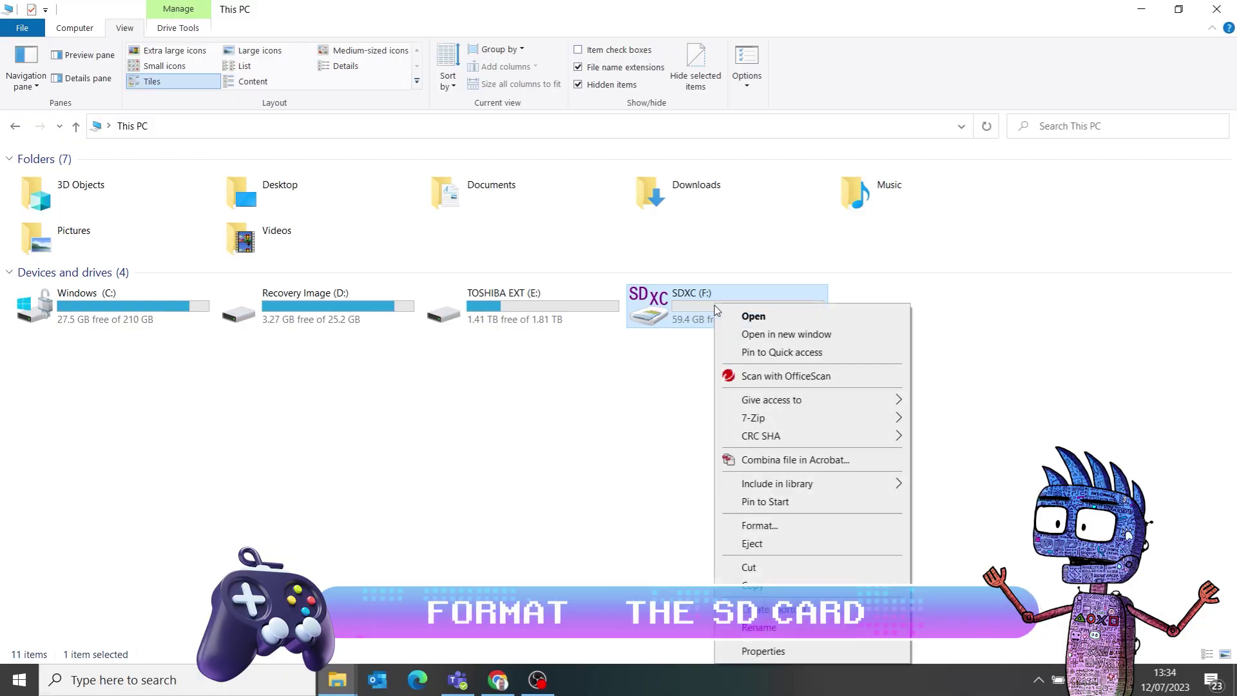
{"action": "left_click", "coordinate": [765, 527]}
{"action": "left_click_drag", "start_coordinate": [176, 262], "coordinate": [750, 269]}
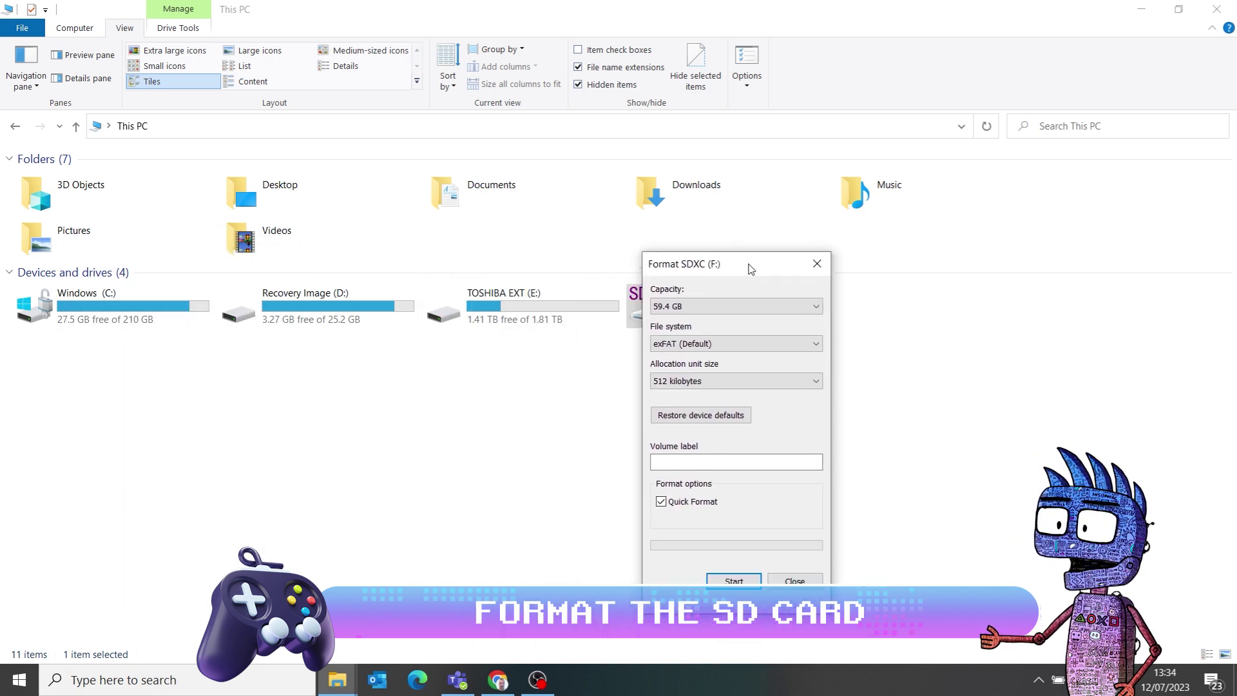
{"action": "left_click", "coordinate": [733, 582]}
{"action": "left_click", "coordinate": [660, 343]}
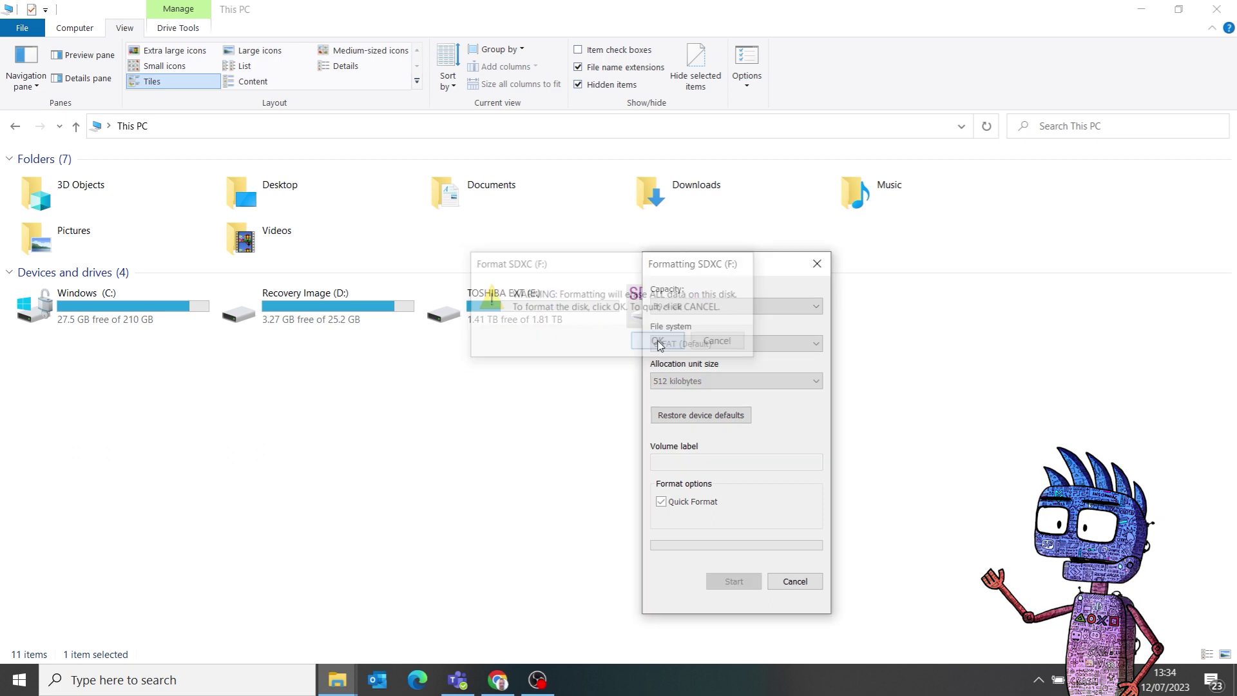
{"action": "left_click", "coordinate": [716, 338]}
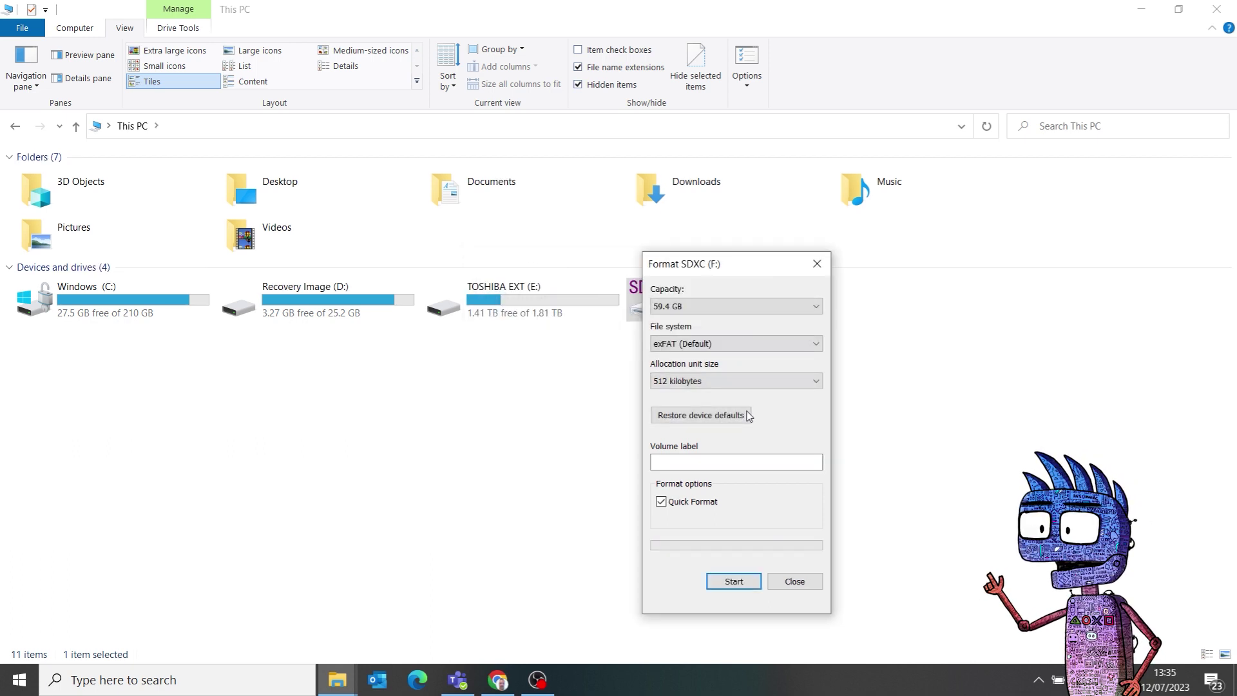
{"action": "left_click", "coordinate": [801, 583]}
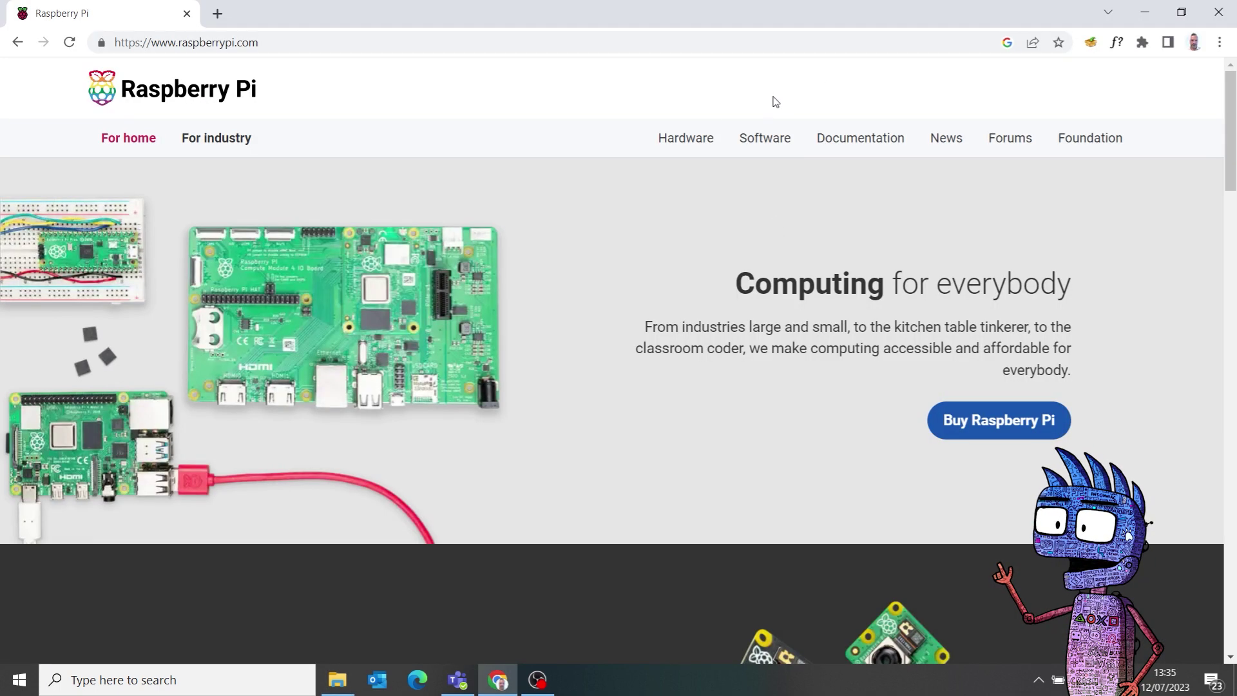
Download the Windows version of Raspberry Pi Imager, imager_1.7.5.exe, from the Raspberry Pi software page
{"action": "left_click", "coordinate": [766, 147]}
{"action": "scroll", "coordinate": [521, 337], "scroll_direction": "down", "scroll_amount": 4}
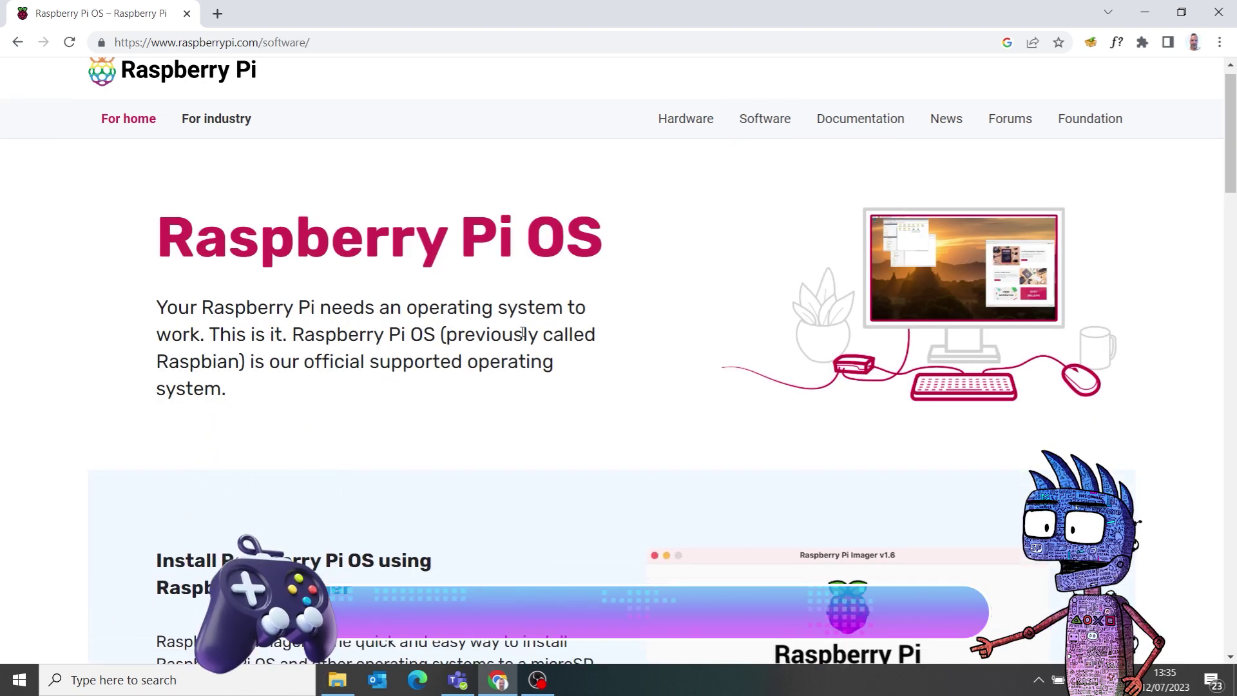
{"action": "scroll", "coordinate": [520, 337], "scroll_direction": "down", "scroll_amount": 3}
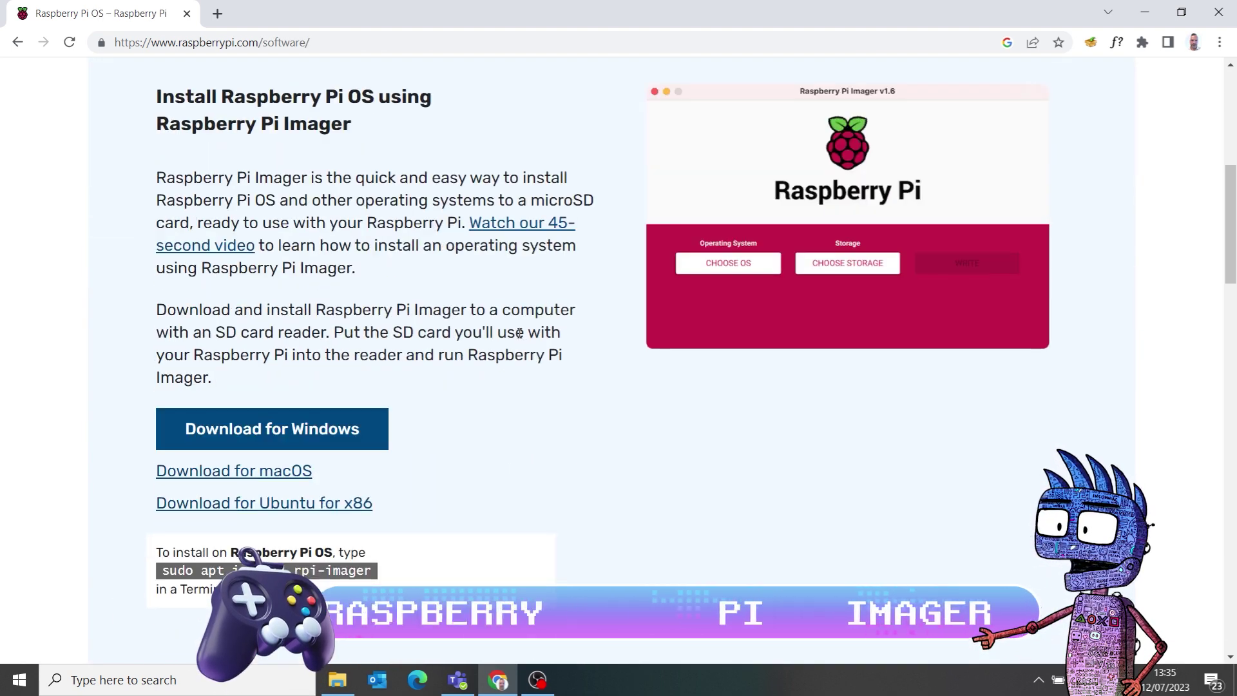
{"action": "left_click", "coordinate": [318, 435]}
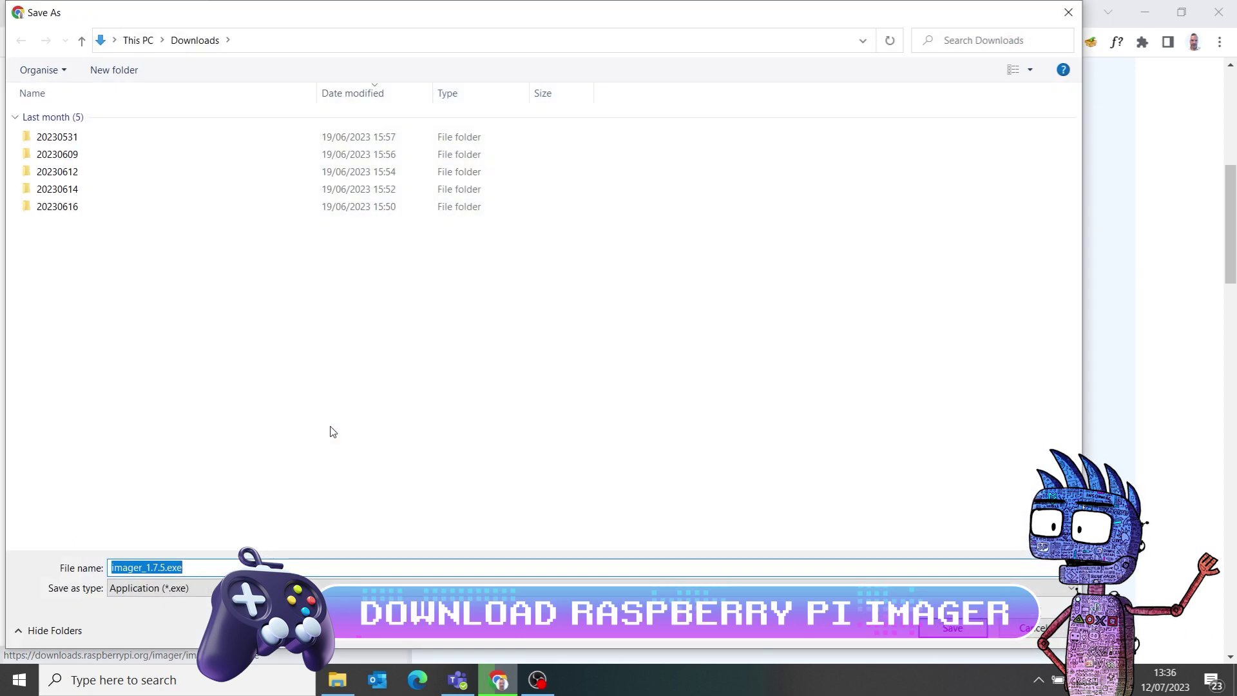
{"action": "left_click_drag", "start_coordinate": [305, 27], "coordinate": [414, 45]}
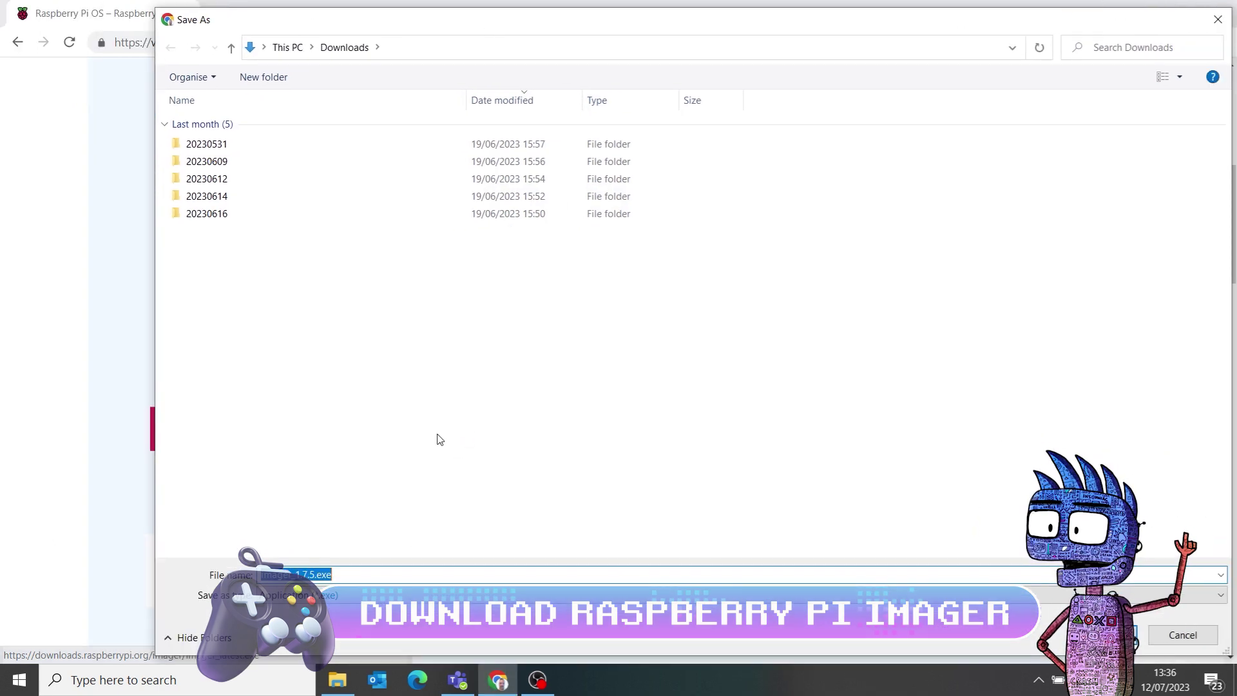
{"action": "left_click", "coordinate": [287, 49]}
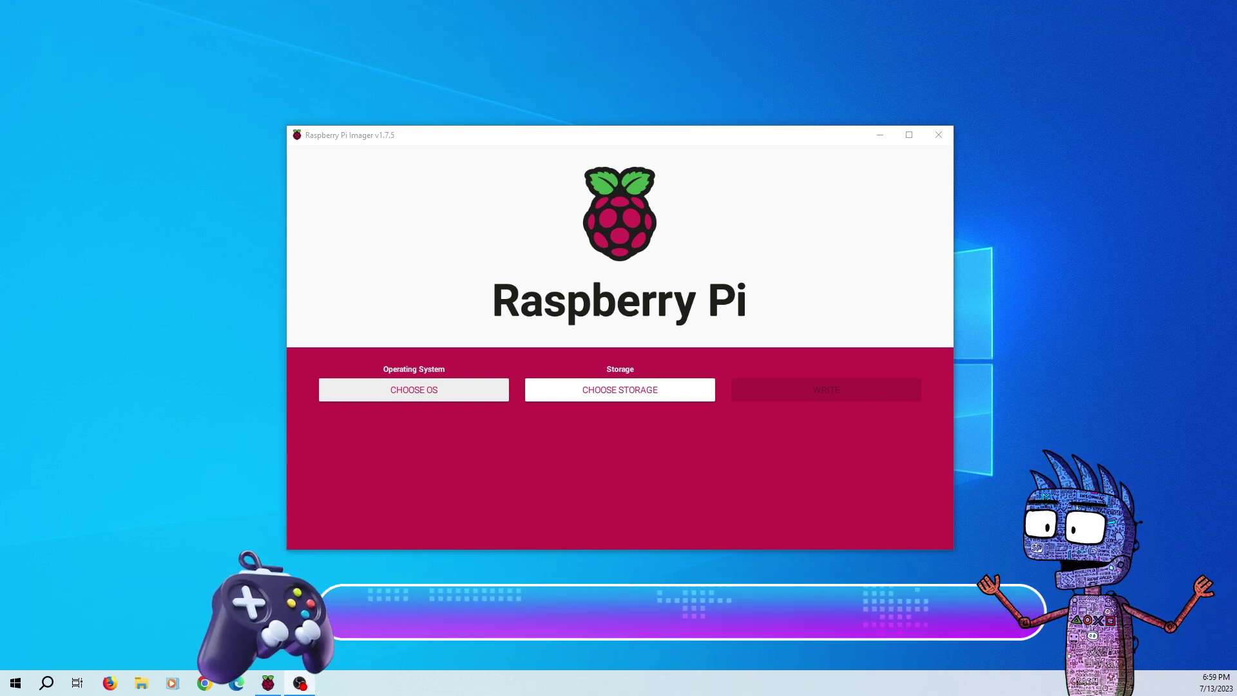
Choose the custom image batocera-bcm2711-37-20230615.img.gz from J:\BATOCERA as the operating system in Raspberry Pi Imager
{"action": "left_click", "coordinate": [414, 389]}
{"action": "scroll", "coordinate": [414, 393], "scroll_direction": "down", "scroll_amount": 1}
{"action": "scroll", "coordinate": [413, 410], "scroll_direction": "down", "scroll_amount": 2}
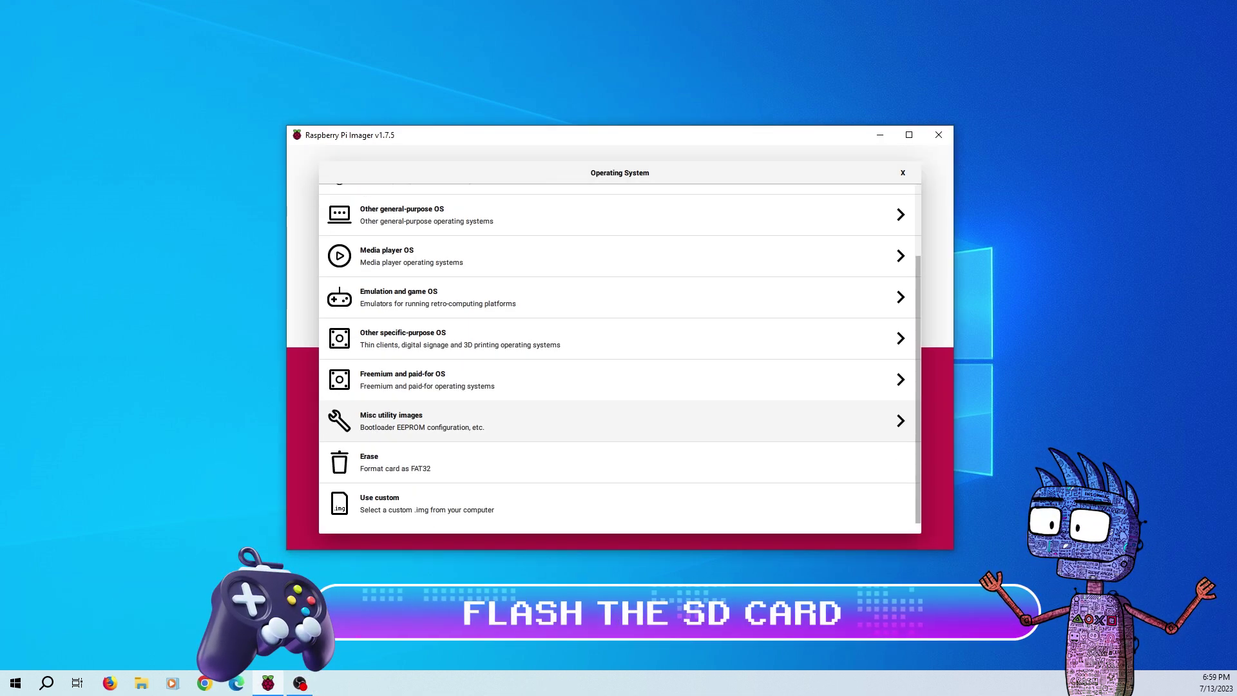
{"action": "left_click", "coordinate": [413, 503]}
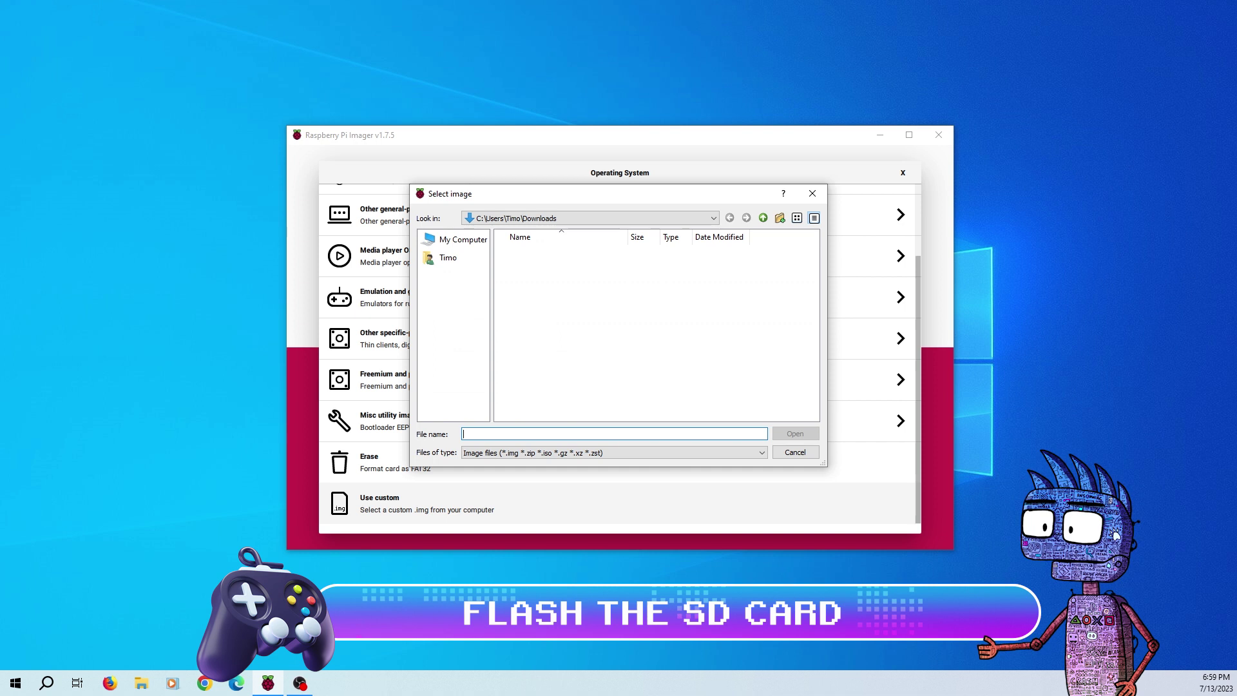
{"action": "left_click", "coordinate": [567, 251]}
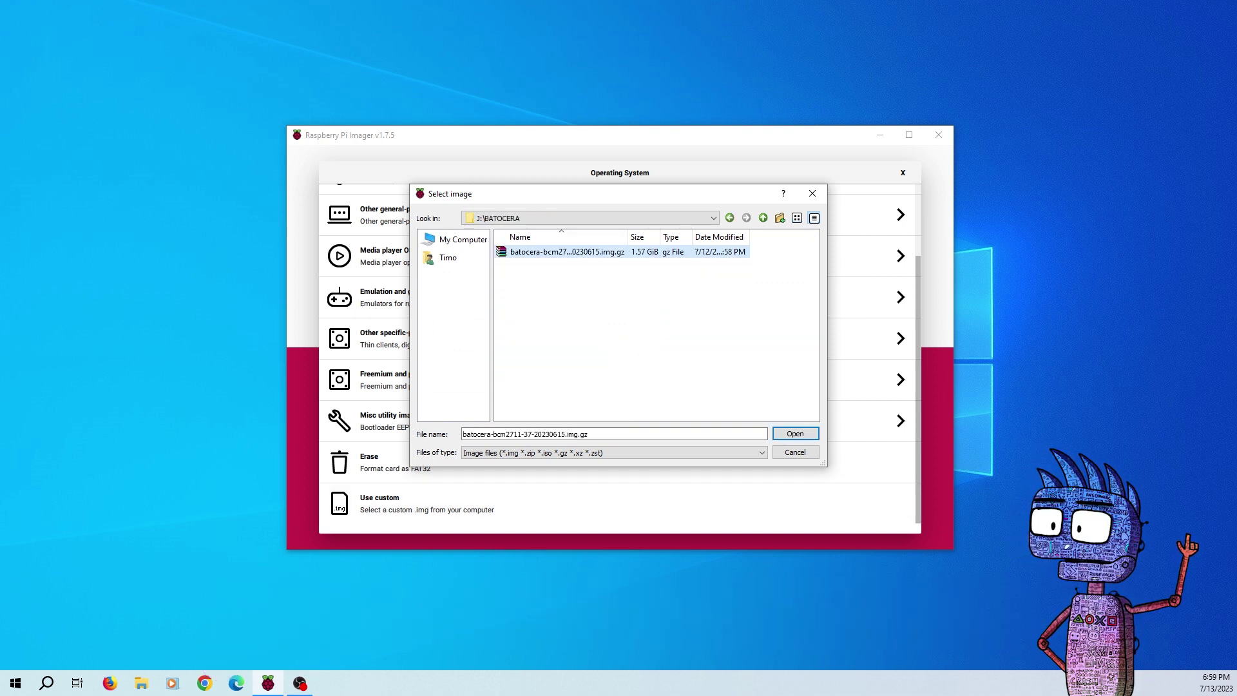
{"action": "key", "text": "Return"}
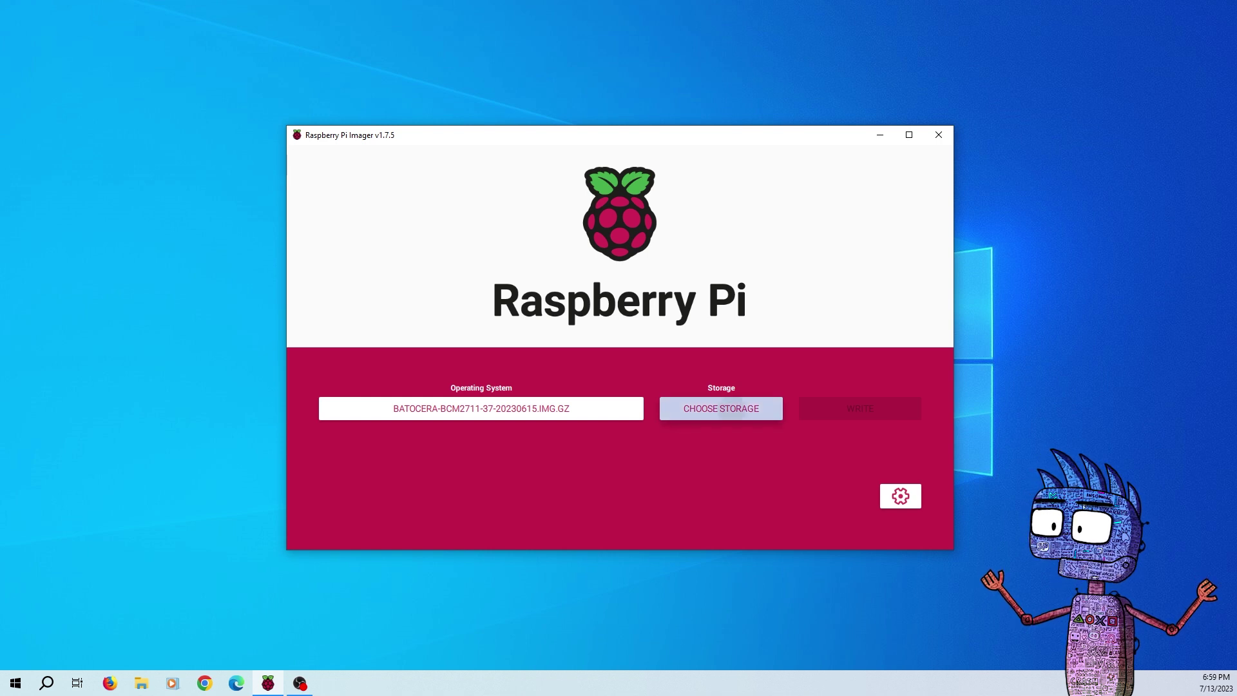
Select the SD card as storage and write the Batocera image to it, accepting that its existing data is erased
{"action": "left_click", "coordinate": [721, 409]}
{"action": "left_click", "coordinate": [451, 242]}
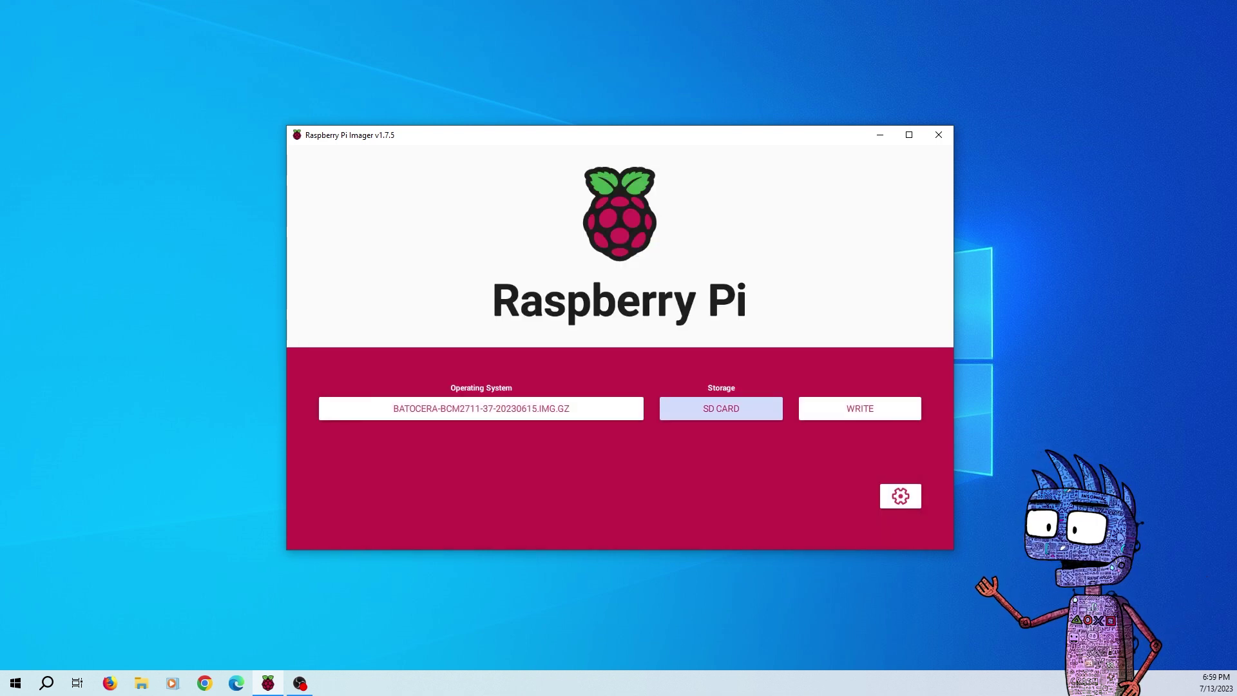
{"action": "key", "text": "Tab"}
{"action": "key", "text": "Return"}
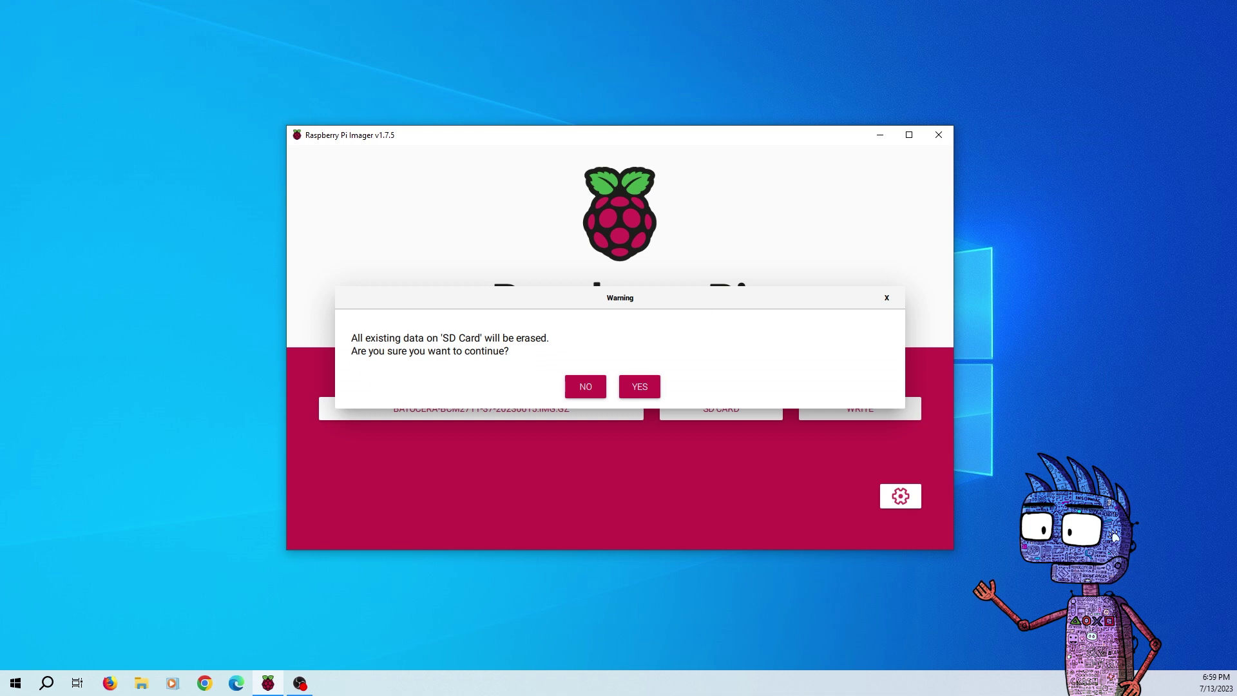
{"action": "key", "text": "Return"}
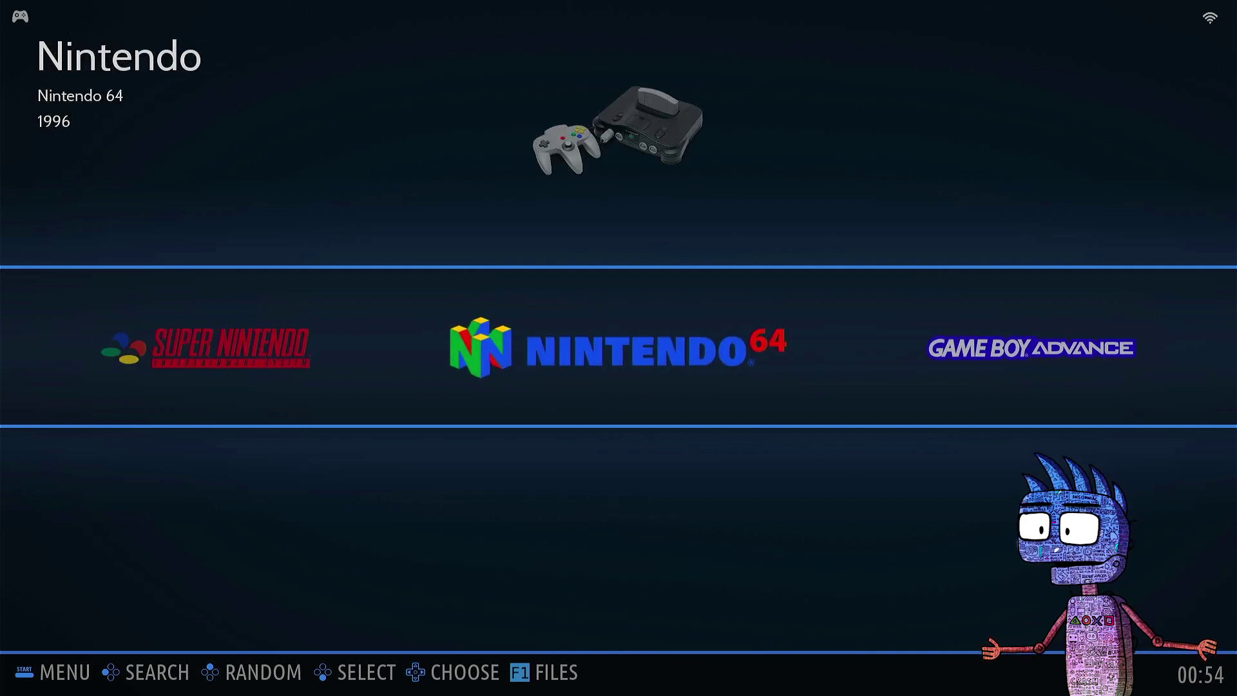
Browse back through the Batocera game systems from Nintendo 64 to the All Games collection
{"action": "key", "text": "Left"}
{"action": "key", "text": "Left"}
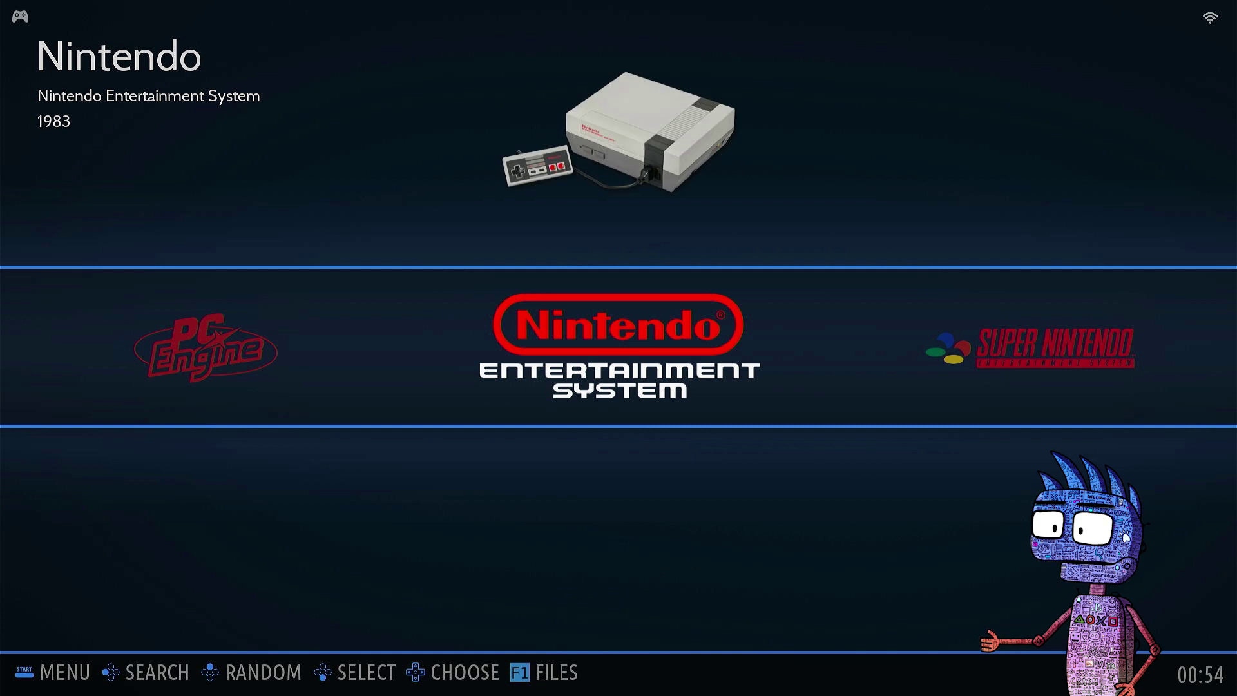
{"action": "key", "text": "Left"}
{"action": "key", "text": "Left"}
{"action": "key", "text": "Left"}
{"action": "key", "text": "Left"}
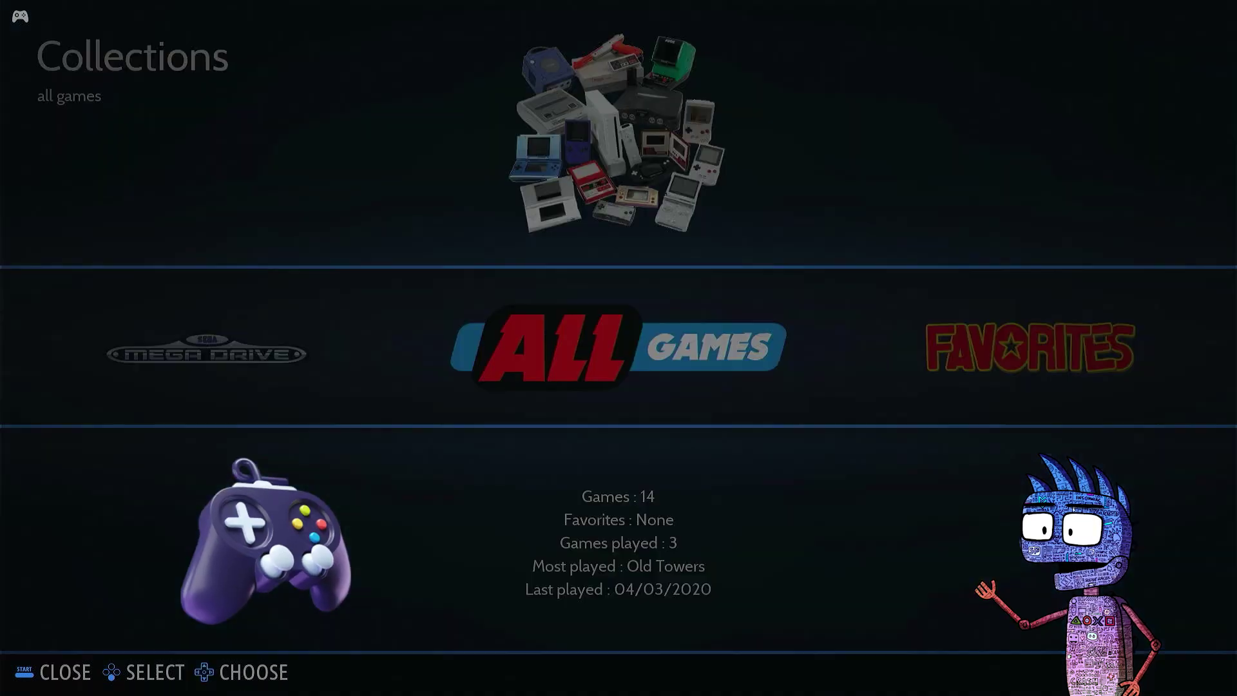
Start controller mapping from Batocera's Controller & Bluetooth settings and accept the mapping instructions for the connected USB gamepad
{"action": "key", "text": "Return"}
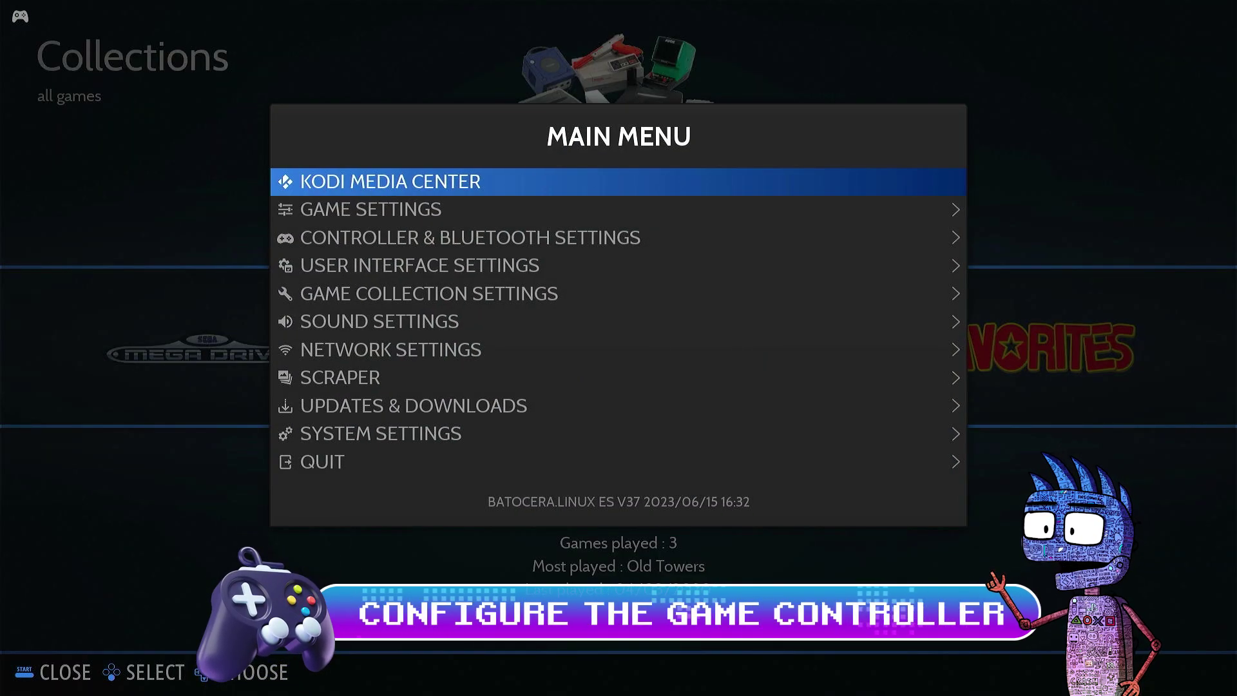
{"action": "key", "text": "Down"}
{"action": "key", "text": "Down"}
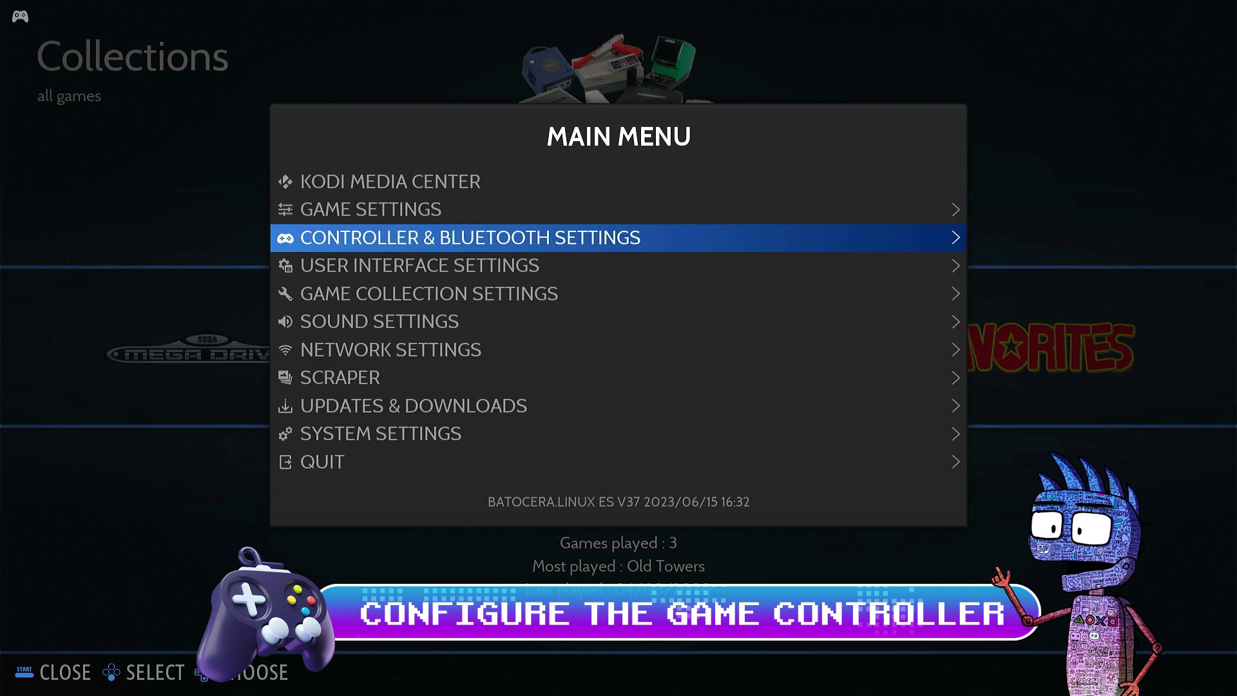
{"action": "key", "text": "Return"}
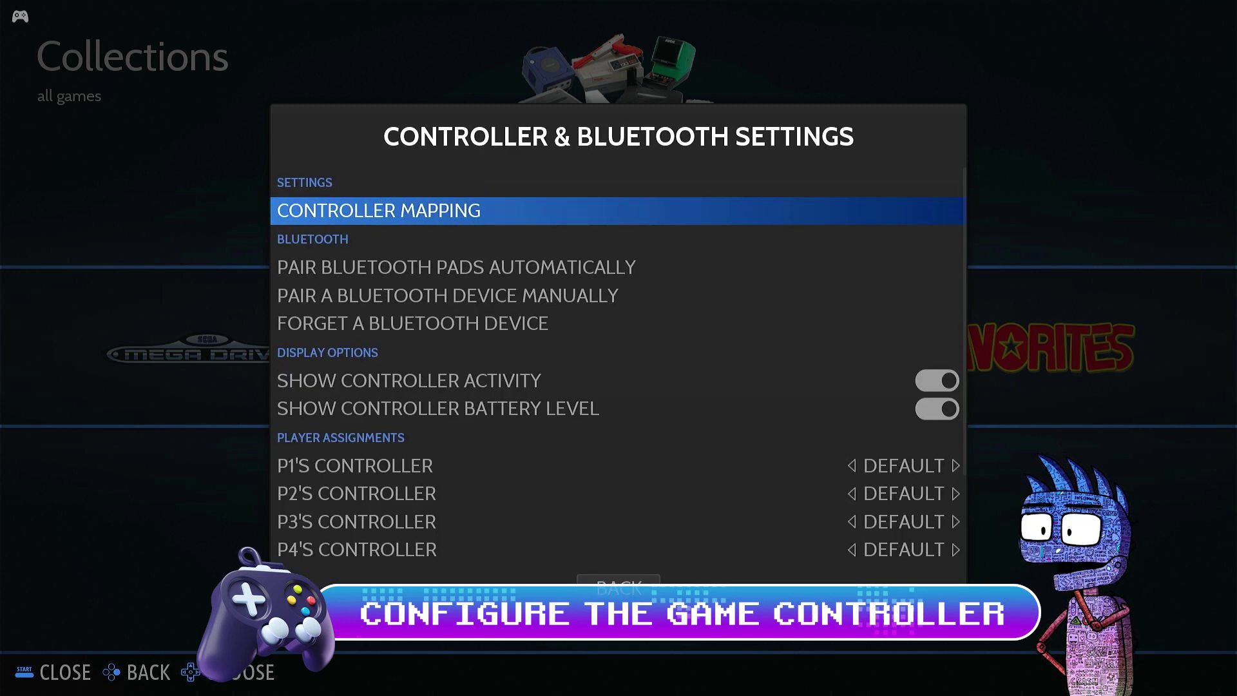
{"action": "key", "text": "Return"}
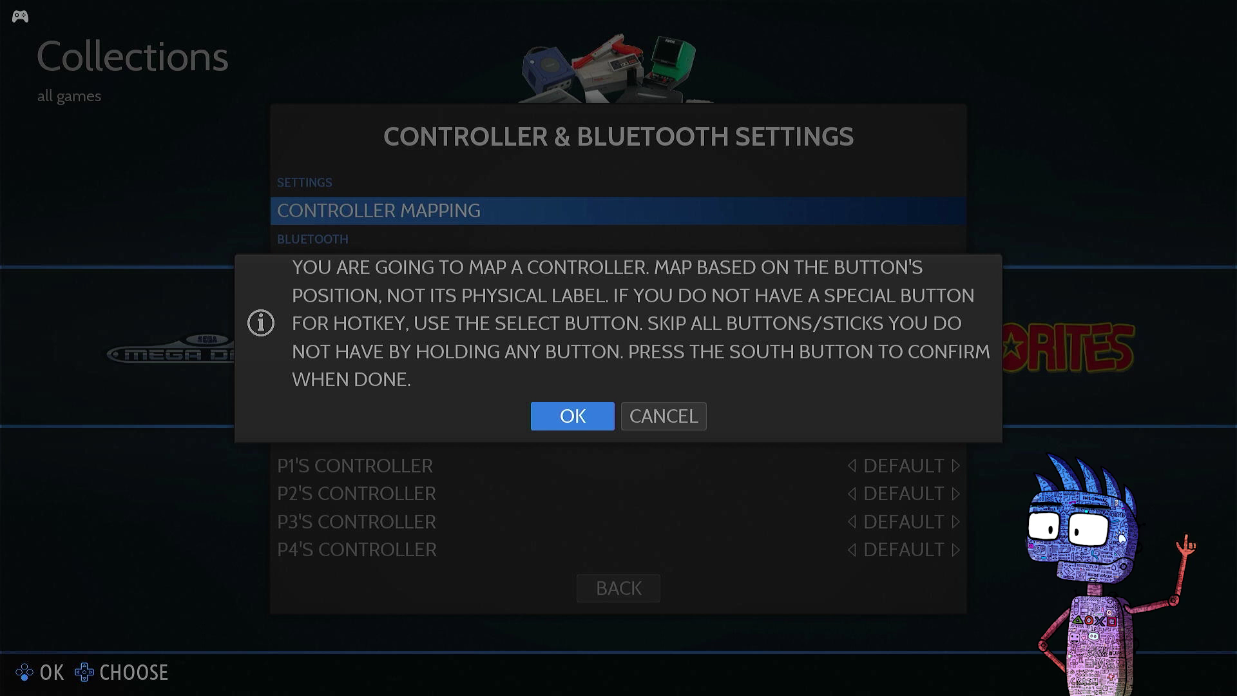
{"action": "key", "text": "Return"}
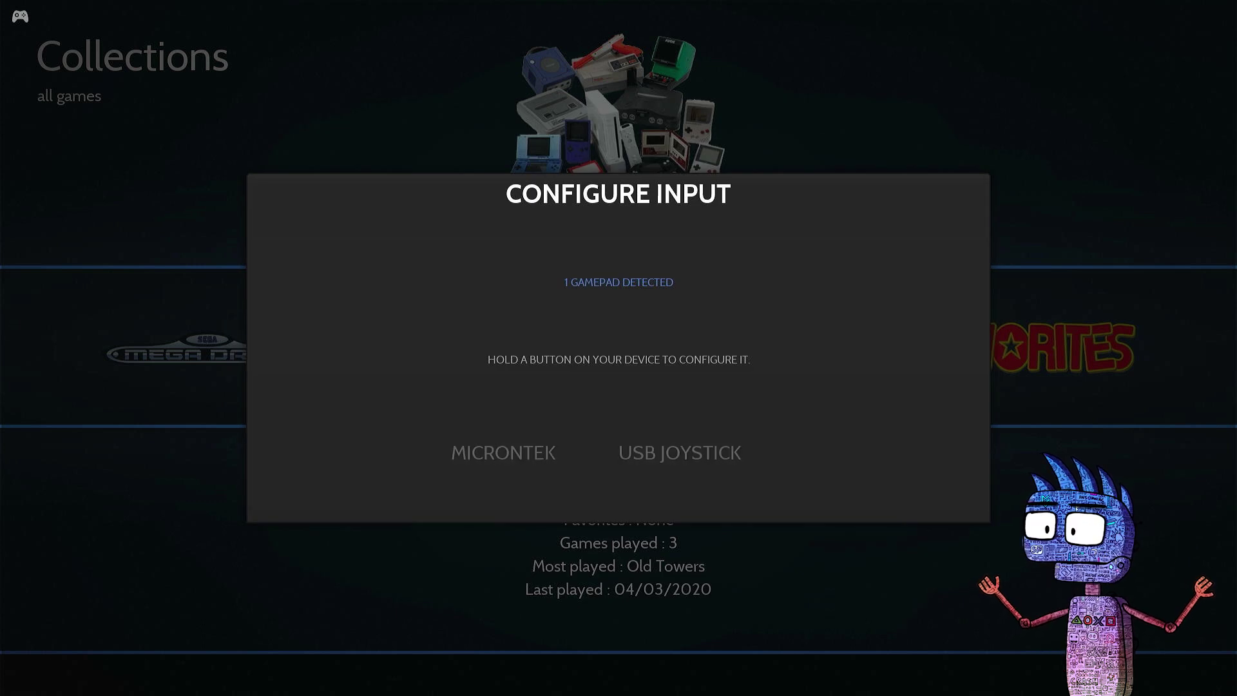
{"action": "key", "text": "Return"}
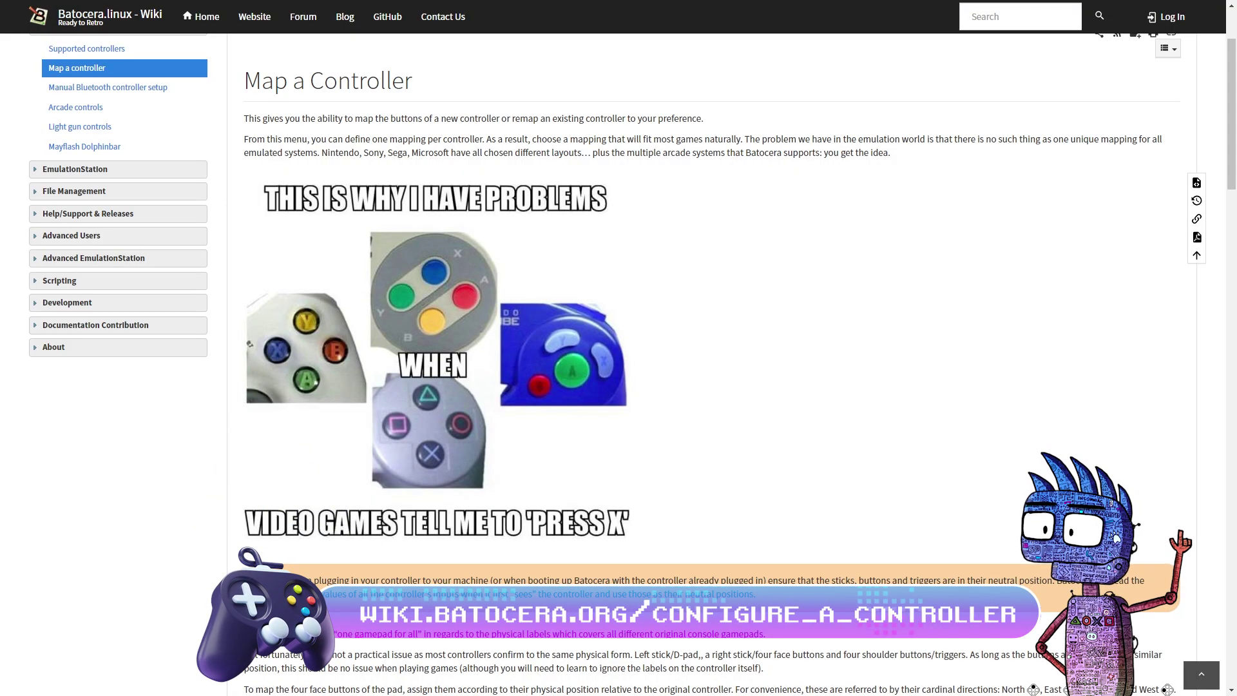
Read the Batocera wiki's Map a Controller page, examining the button positions, hotkey advice, controller layout diagrams and minimum required buttons
{"action": "scroll", "coordinate": [709, 361], "scroll_direction": "down", "scroll_amount": 5}
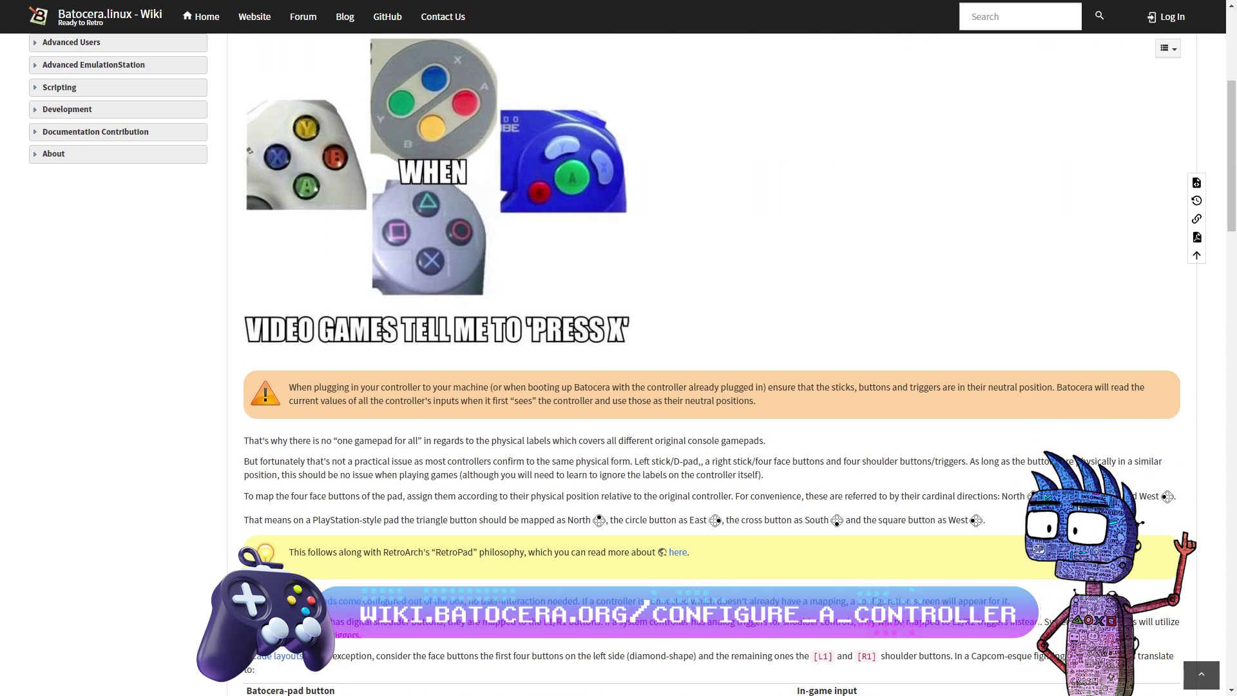
{"action": "scroll", "coordinate": [709, 361], "scroll_direction": "down", "scroll_amount": 6}
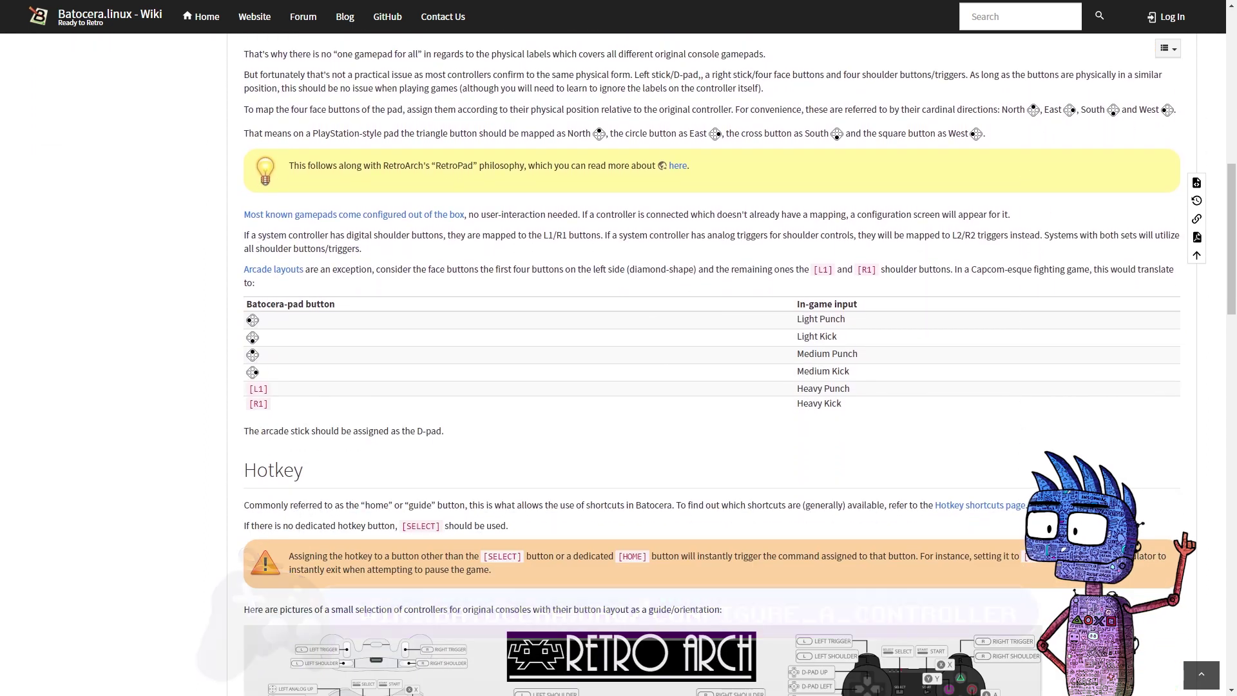
{"action": "scroll", "coordinate": [709, 361], "scroll_direction": "down", "scroll_amount": 2}
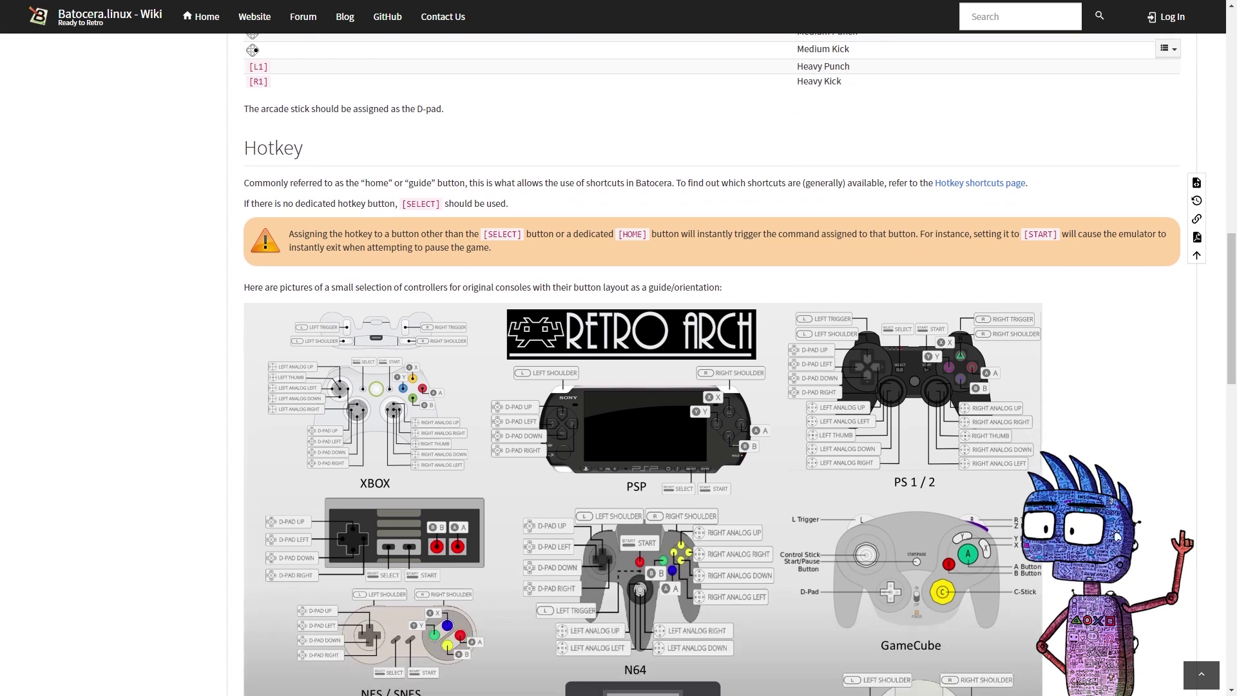
{"action": "scroll", "coordinate": [709, 361], "scroll_direction": "down", "scroll_amount": 3}
{"action": "scroll", "coordinate": [709, 360], "scroll_direction": "down", "scroll_amount": 1}
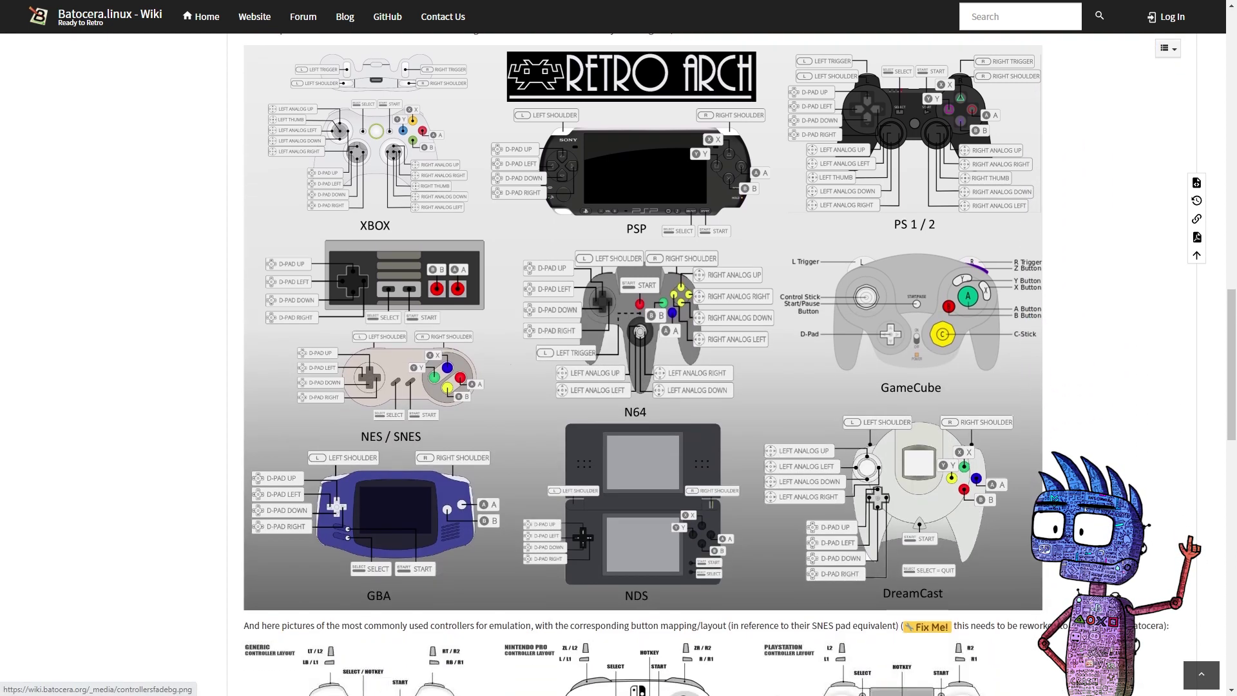
{"action": "scroll", "coordinate": [709, 361], "scroll_direction": "down", "scroll_amount": 6}
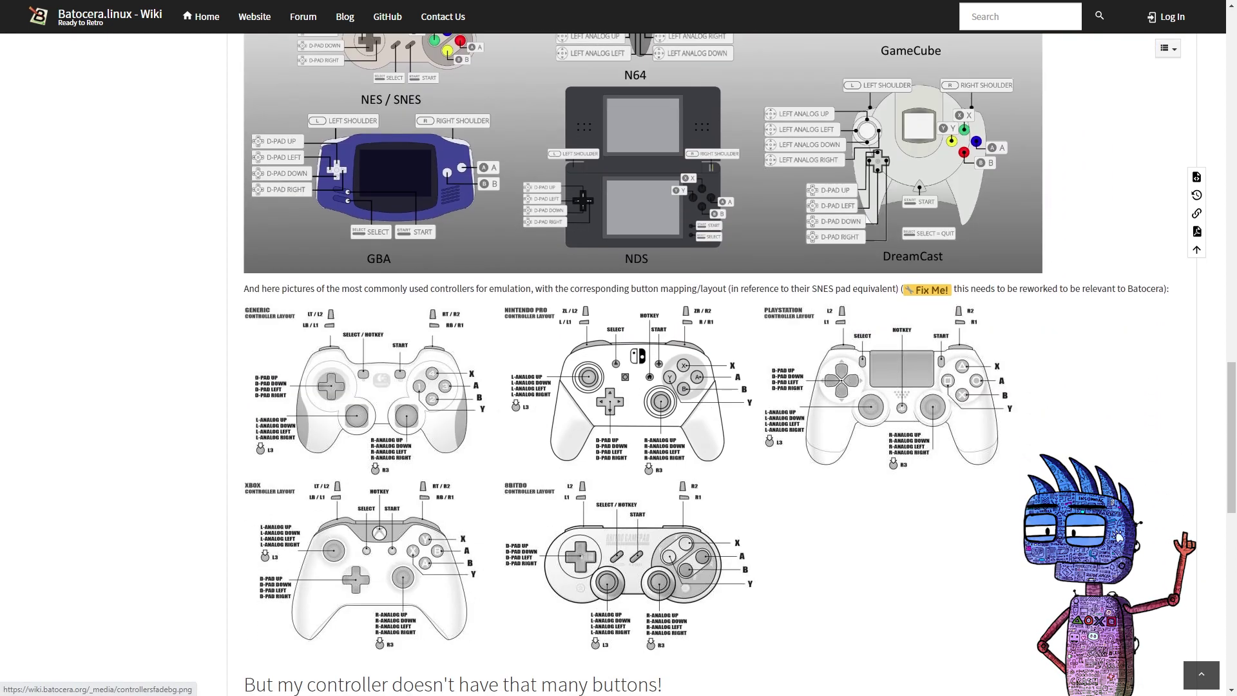
{"action": "scroll", "coordinate": [709, 361], "scroll_direction": "down", "scroll_amount": 6}
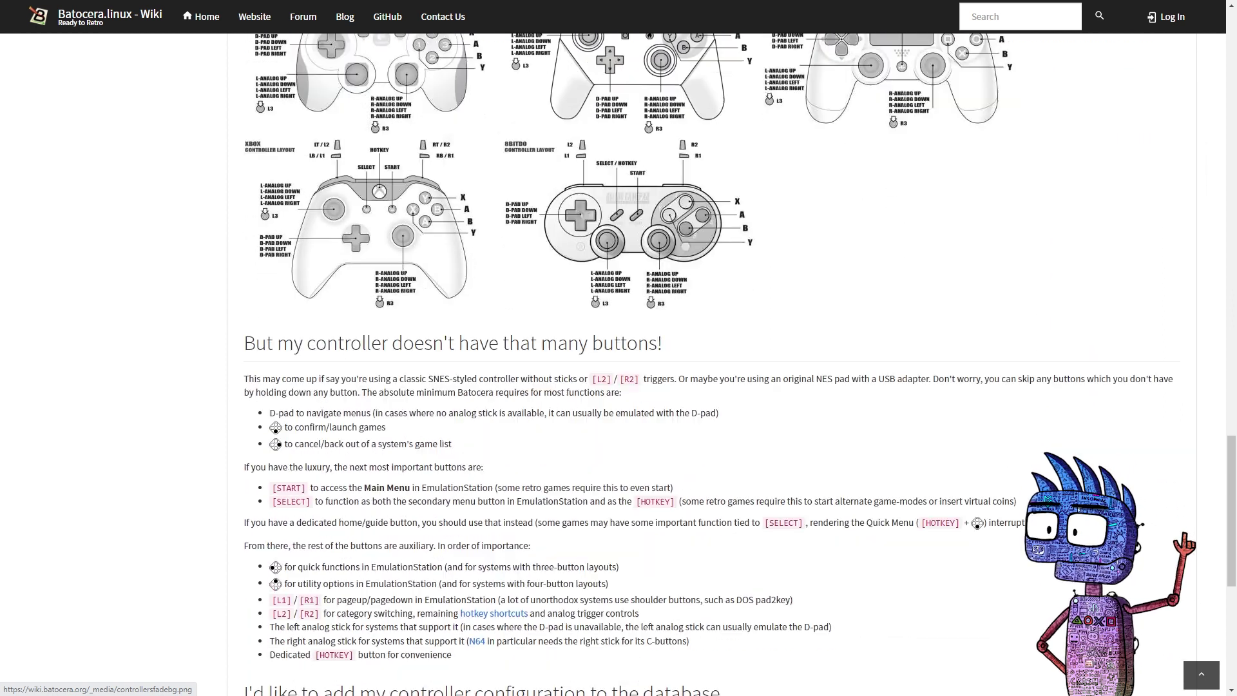
Read on in the wiki page to the section about adding a controller configuration to the database
{"action": "scroll", "coordinate": [709, 361], "scroll_direction": "down", "scroll_amount": 6}
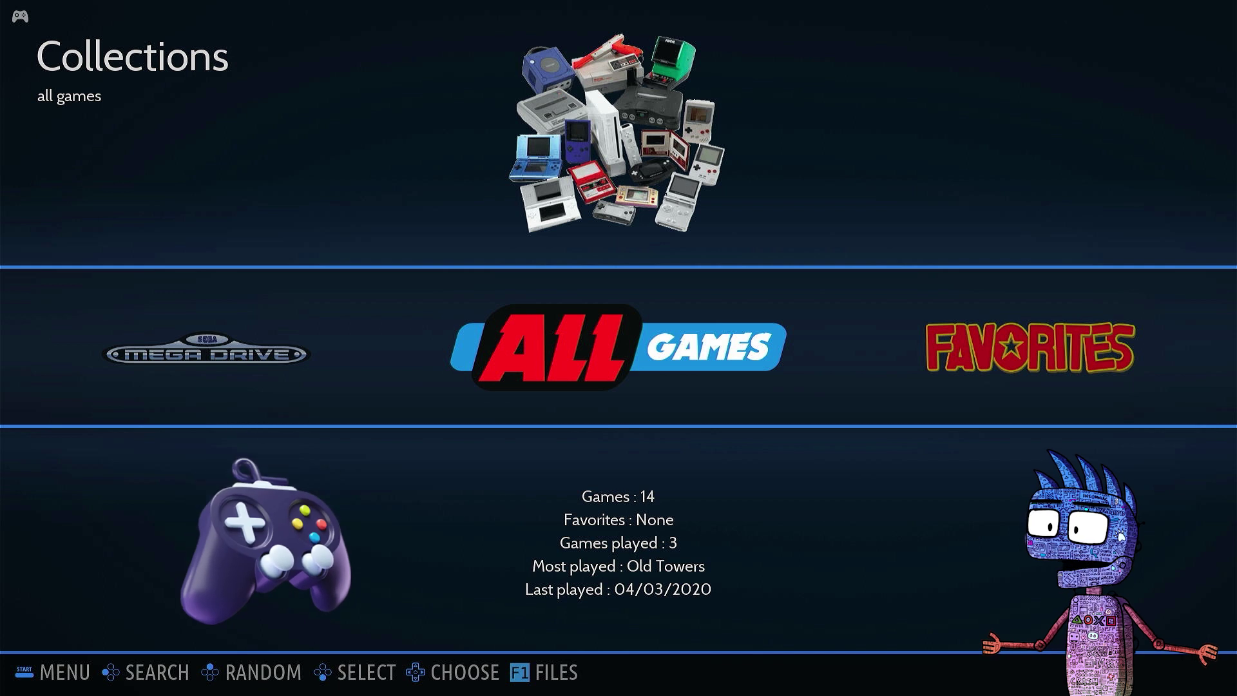
Open Batocera's Network Settings from the main menu
{"action": "key", "text": "Return"}
{"action": "key", "text": "Down"}
{"action": "key", "text": "Down"}
{"action": "key", "text": "Down"}
{"action": "key", "text": "Down"}
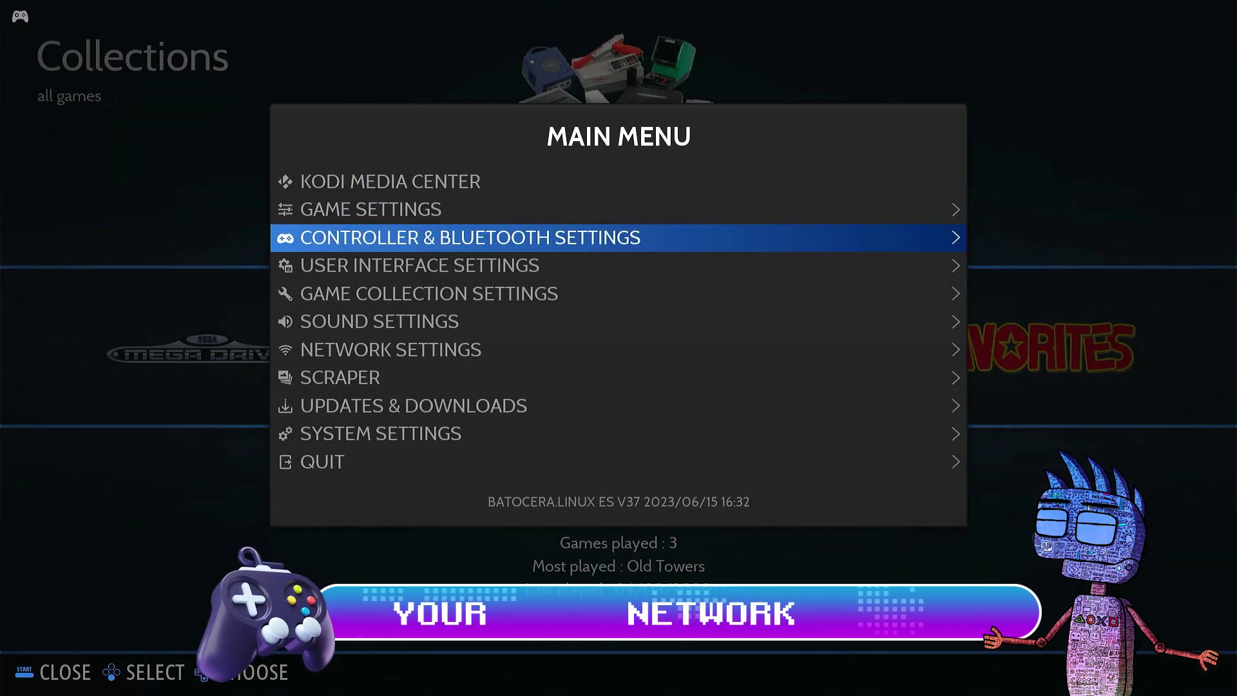
{"action": "key", "text": "Down"}
{"action": "key", "text": "Down"}
{"action": "key", "text": "Return"}
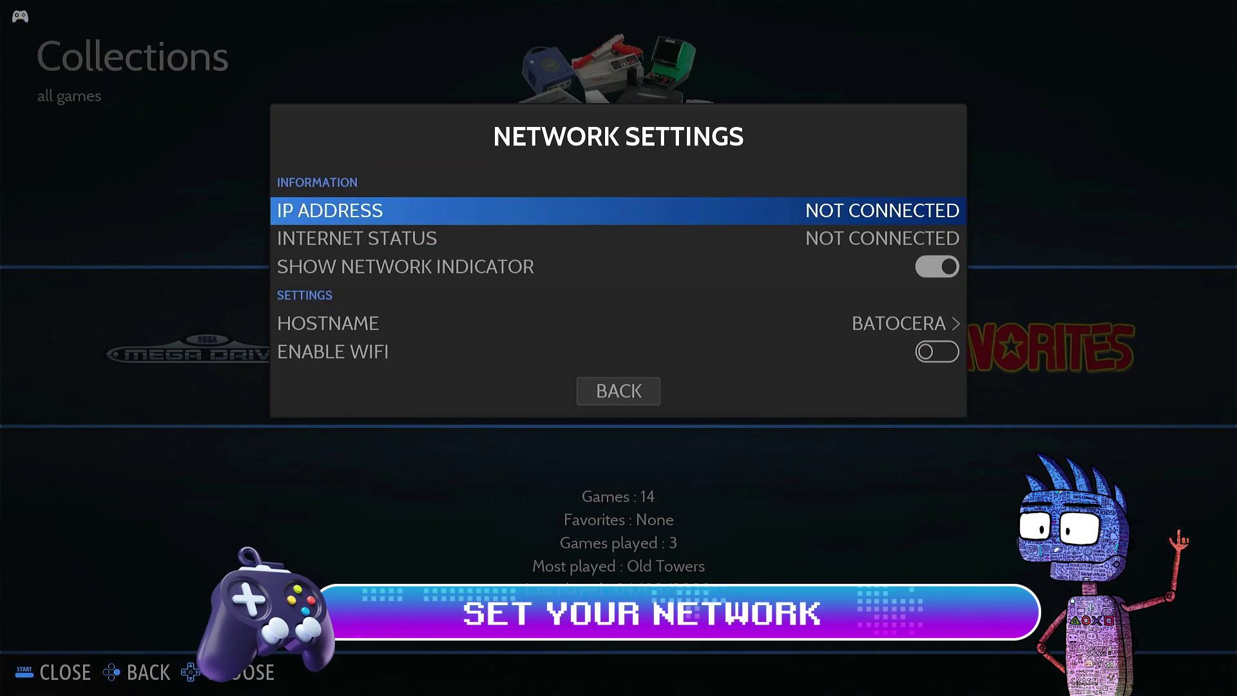
Enable WiFi in the network settings and choose Mi 10T Pro as the WiFi SSID
{"action": "key", "text": "Down"}
{"action": "key", "text": "Down"}
{"action": "key", "text": "Down"}
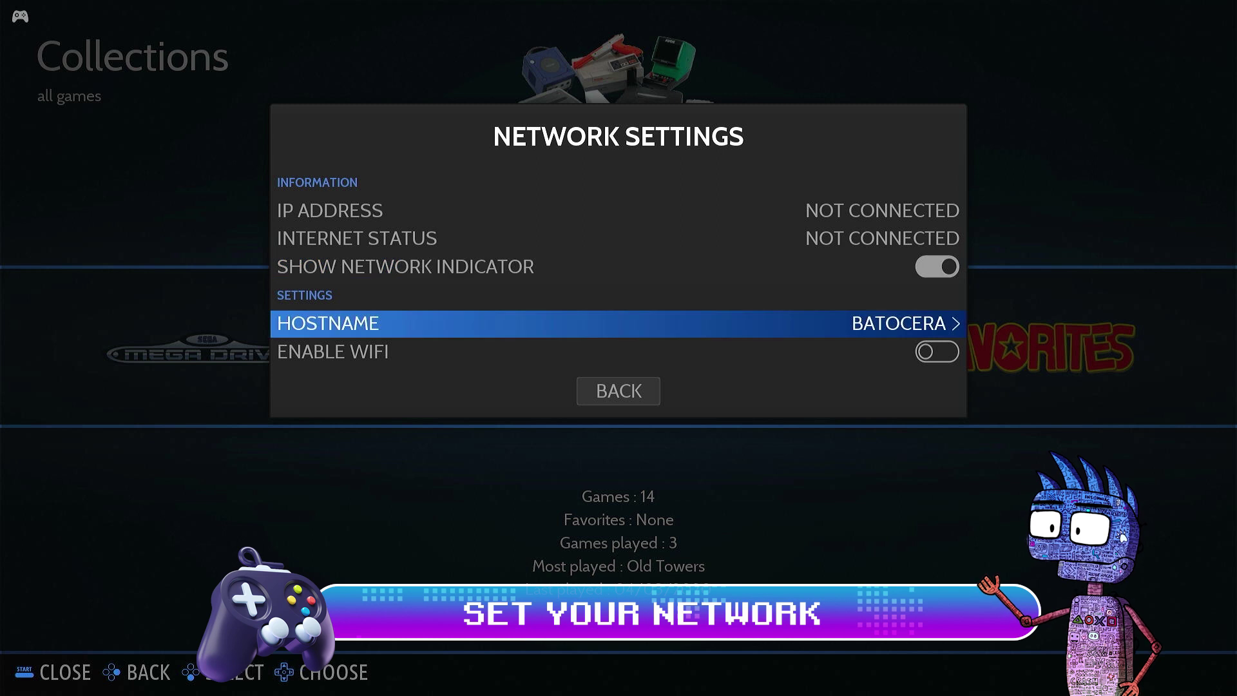
{"action": "key", "text": "Down"}
{"action": "key", "text": "Return"}
{"action": "key", "text": "Down"}
{"action": "key", "text": "Return"}
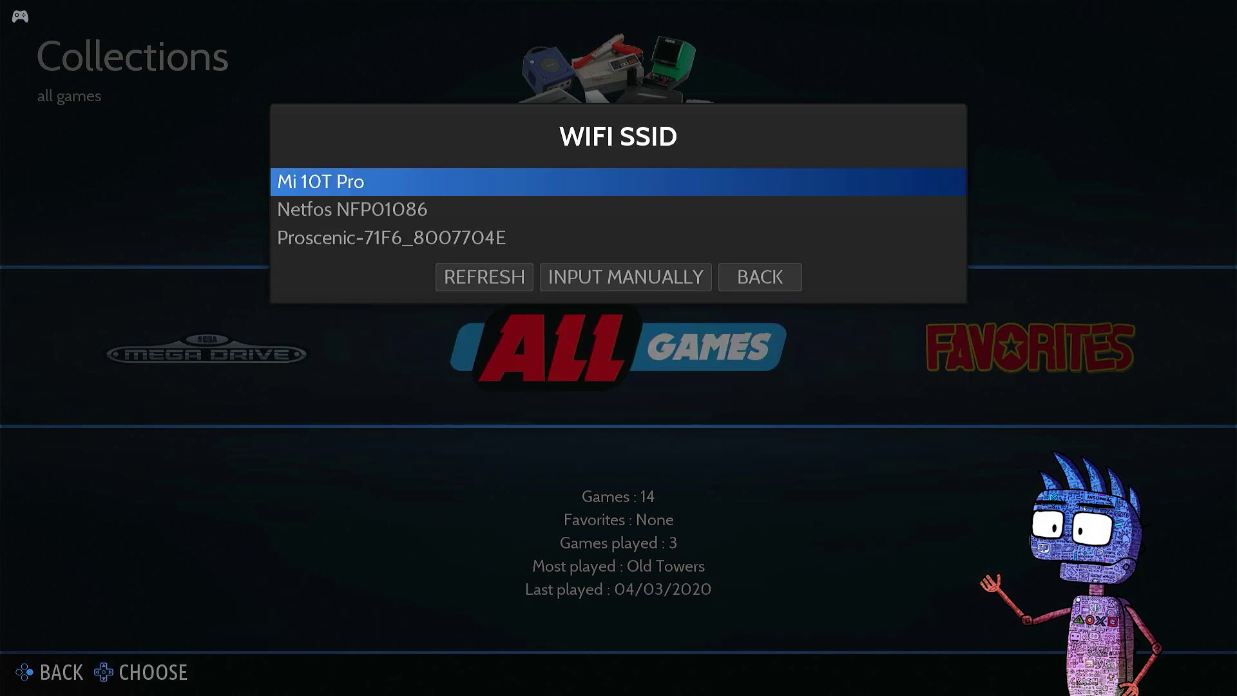
{"action": "key", "text": "Return"}
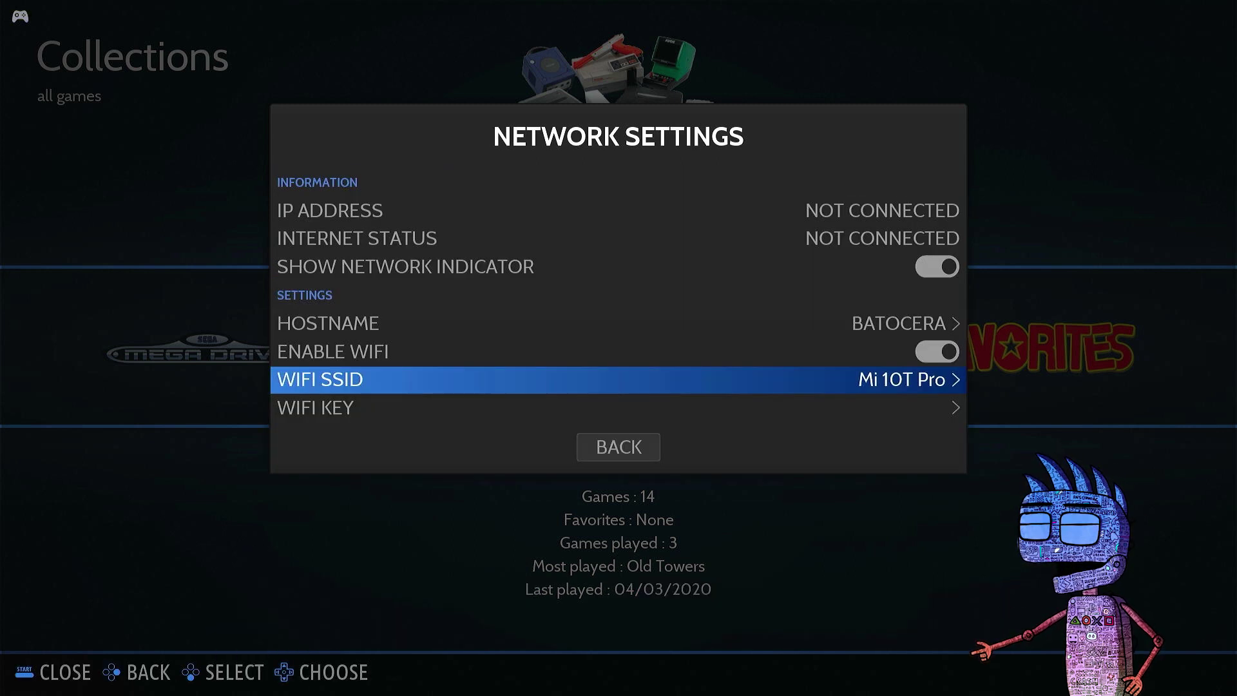
Enter the WiFi key for the selected wireless network
{"action": "key", "text": "Down"}
{"action": "key", "text": "Return"}
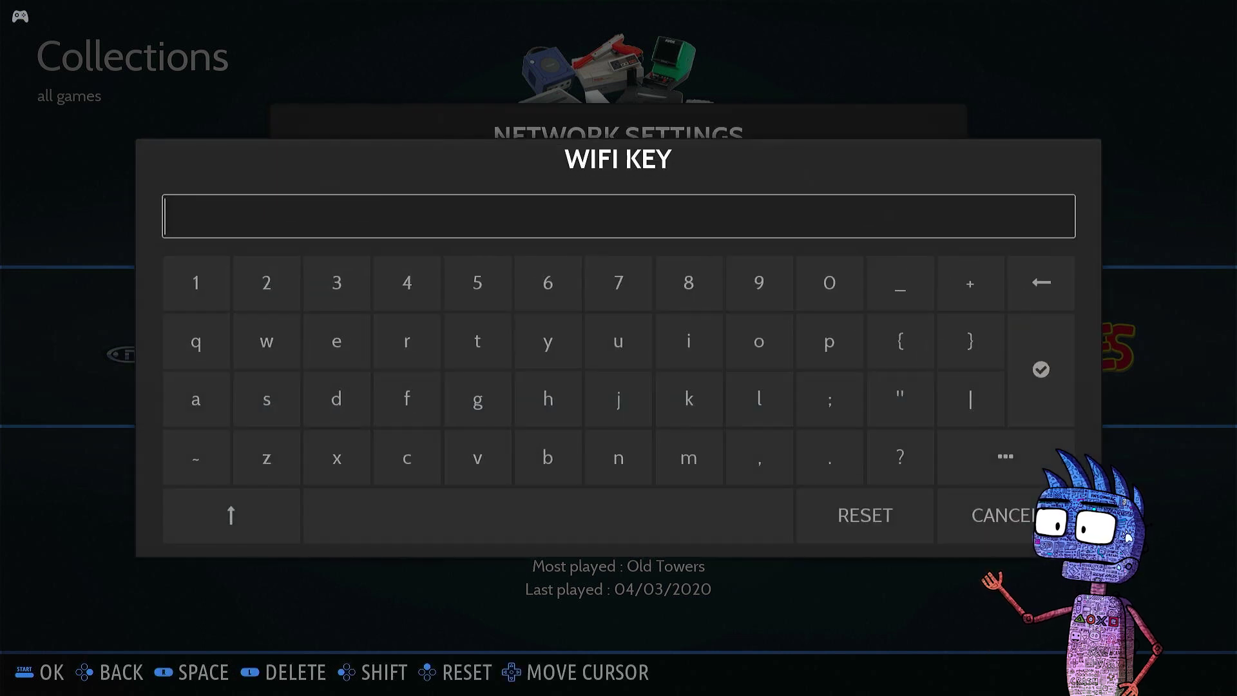
{"action": "key", "text": "Escape"}
{"action": "key", "text": "Down"}
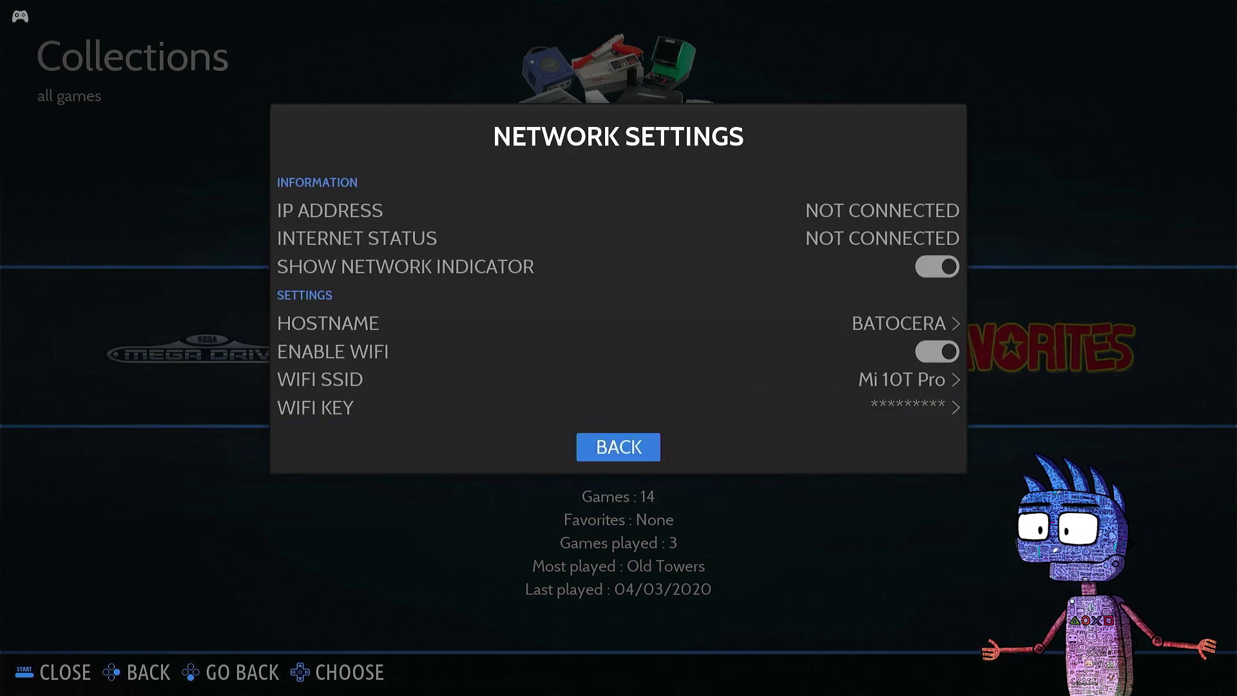
{"action": "key", "text": "Down"}
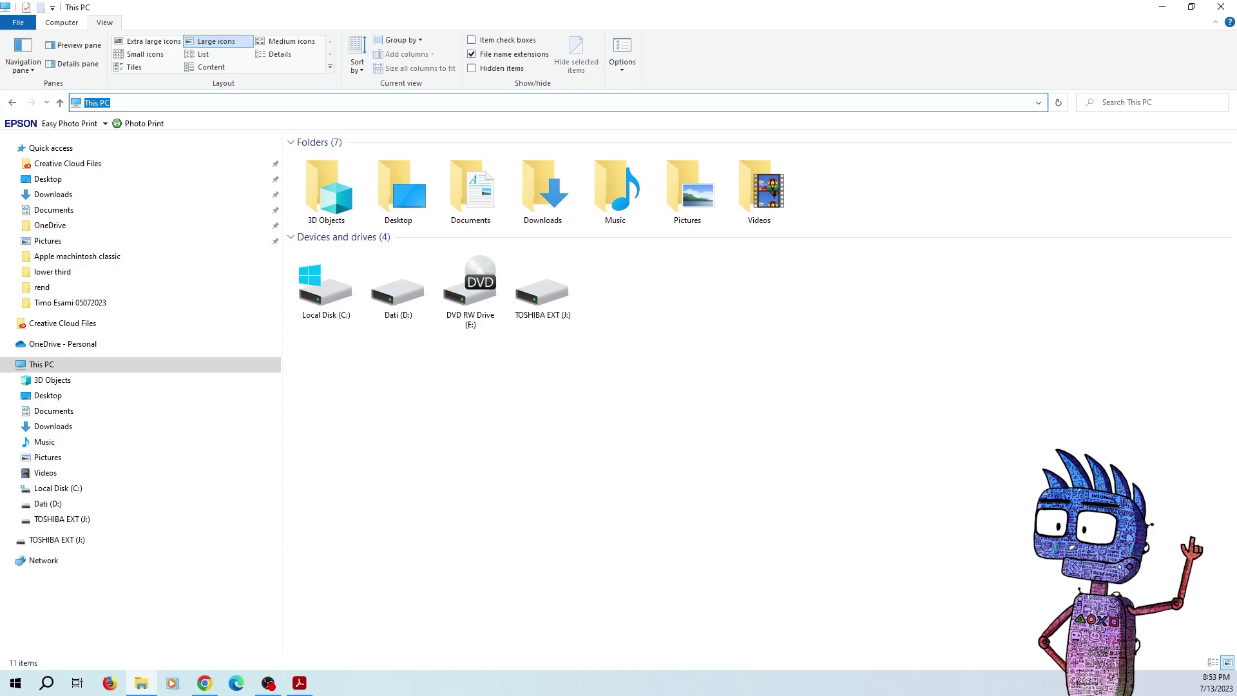
In File Explorer, connect to \\192.168.1.109, open its share folder, and return to Batocera
{"action": "type", "text": "\\\\"}
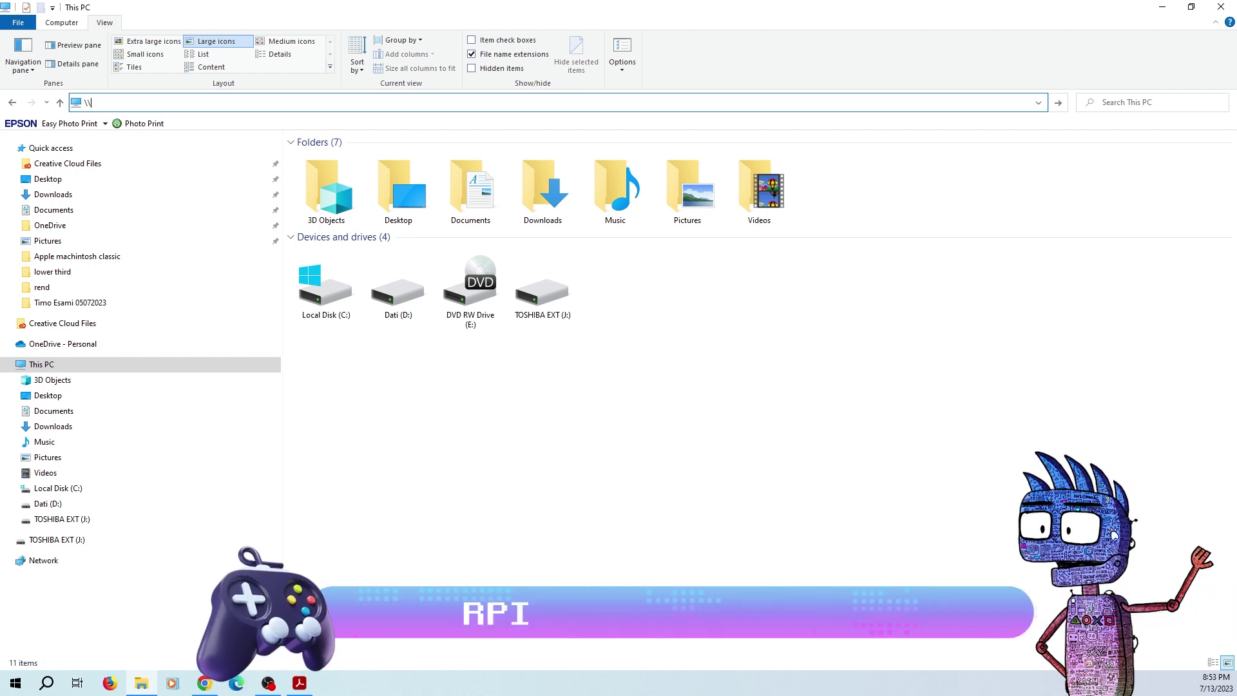
{"action": "type", "text": "192.168.1"}
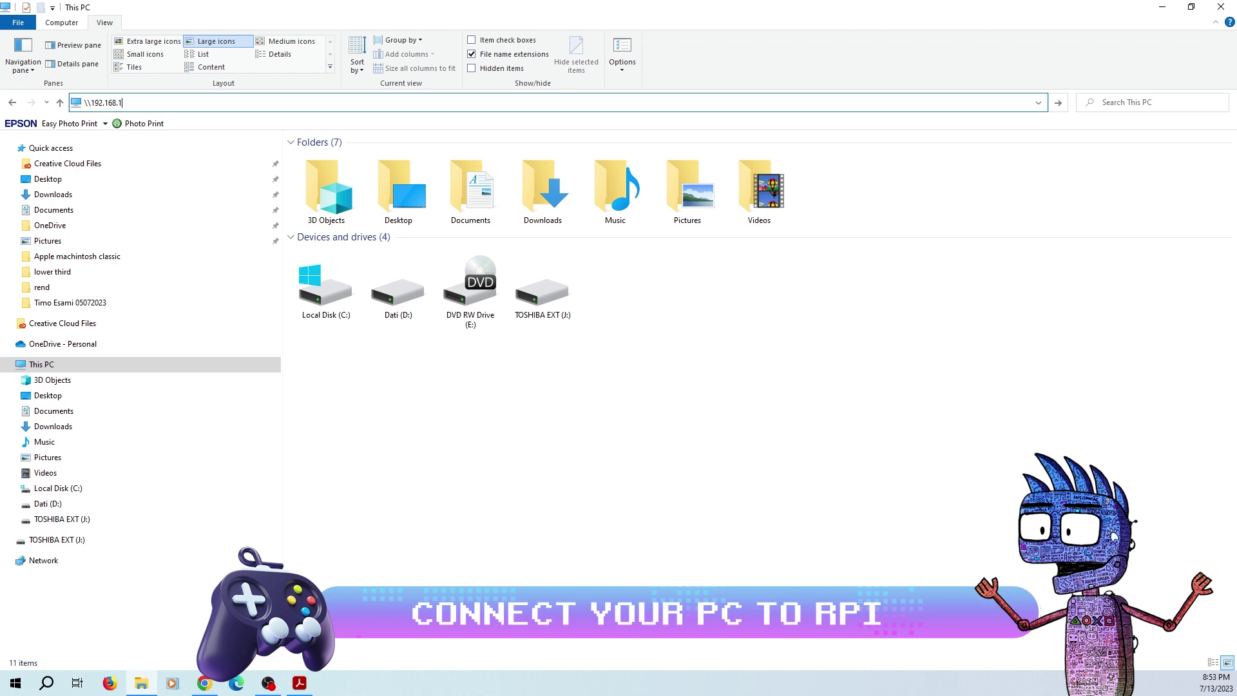
{"action": "type", "text": ".109"}
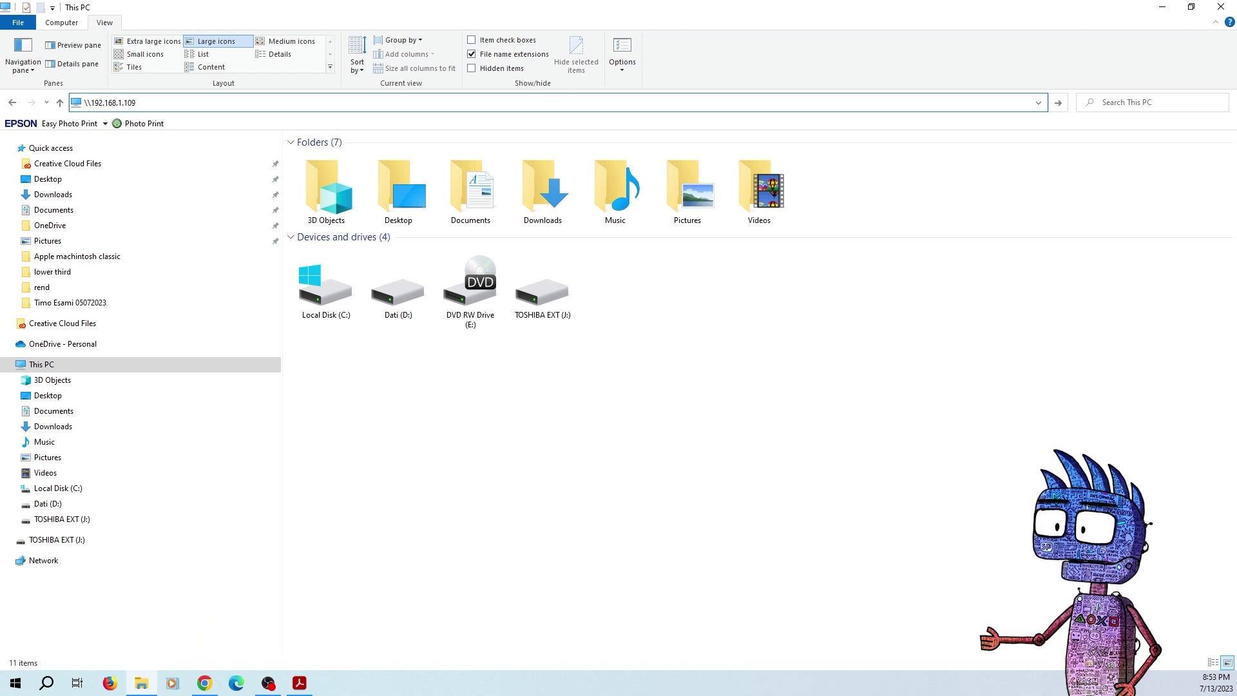
{"action": "key", "text": "Return"}
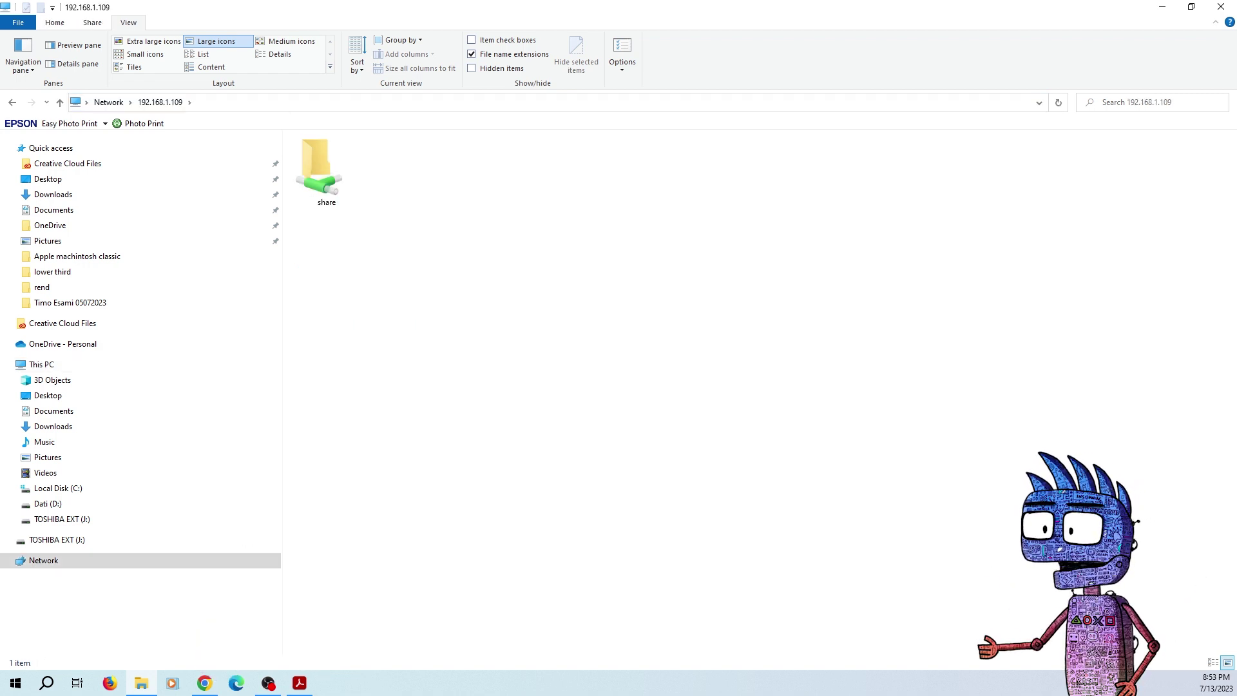
{"action": "left_click", "coordinate": [326, 170]}
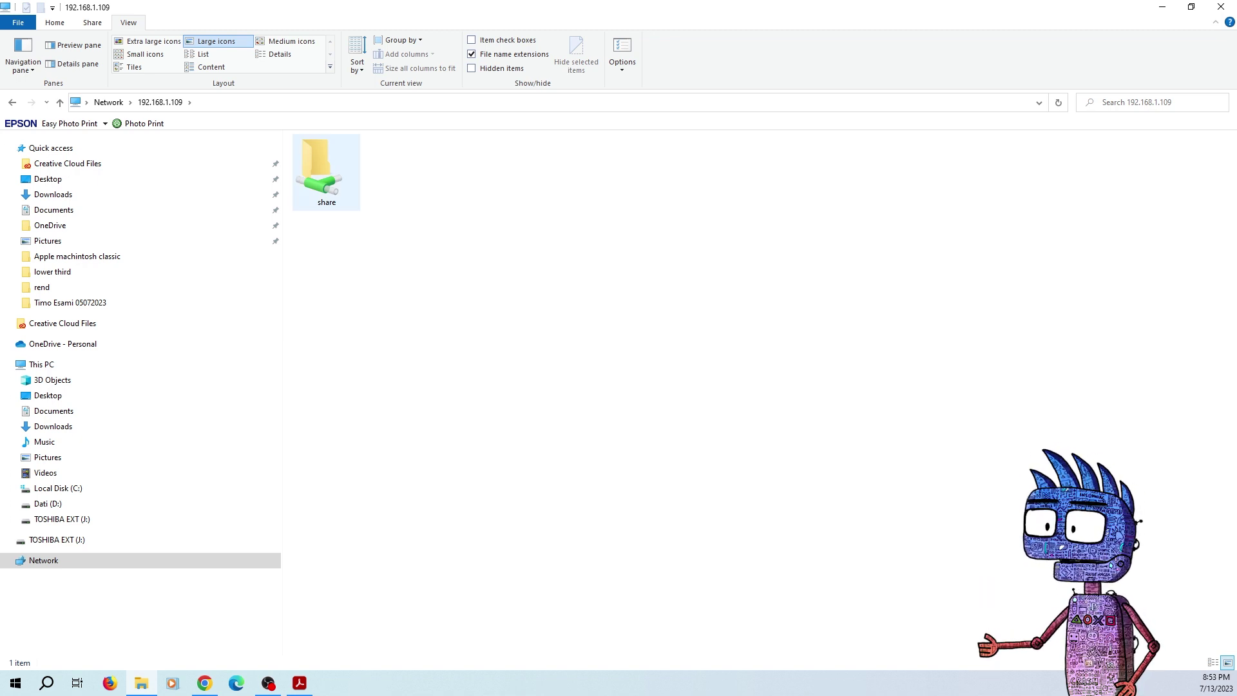
{"action": "key", "text": "Return"}
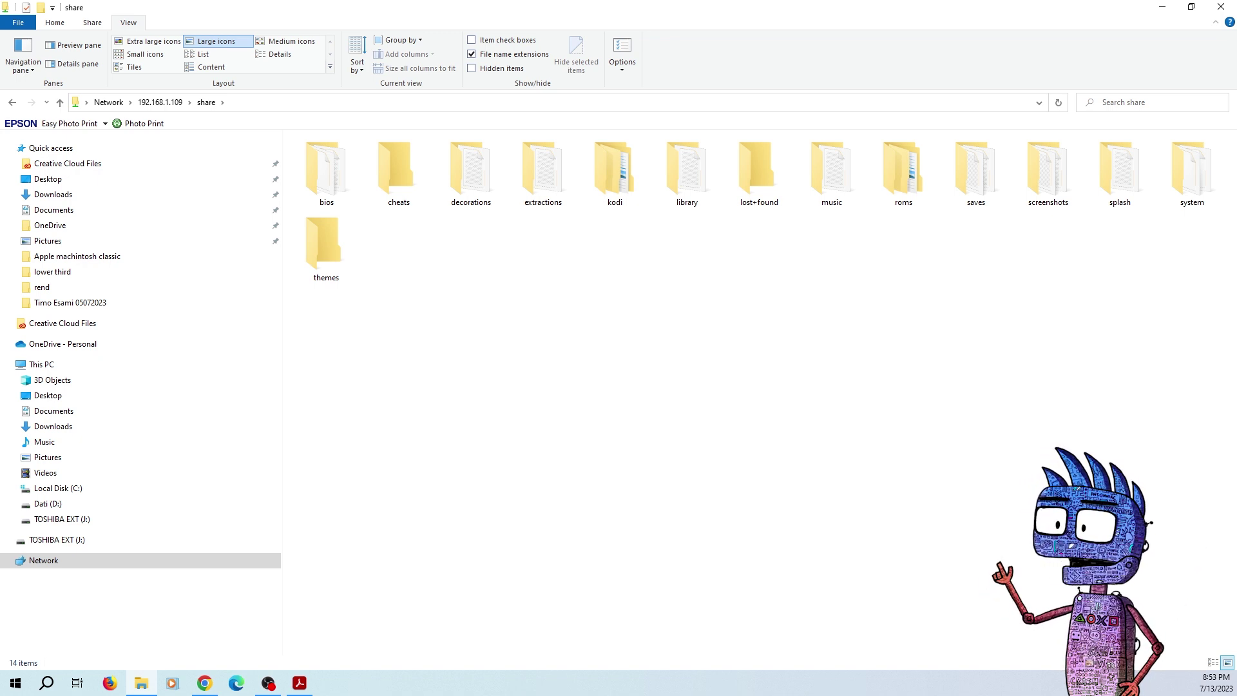
{"action": "key", "text": "alt+Tab"}
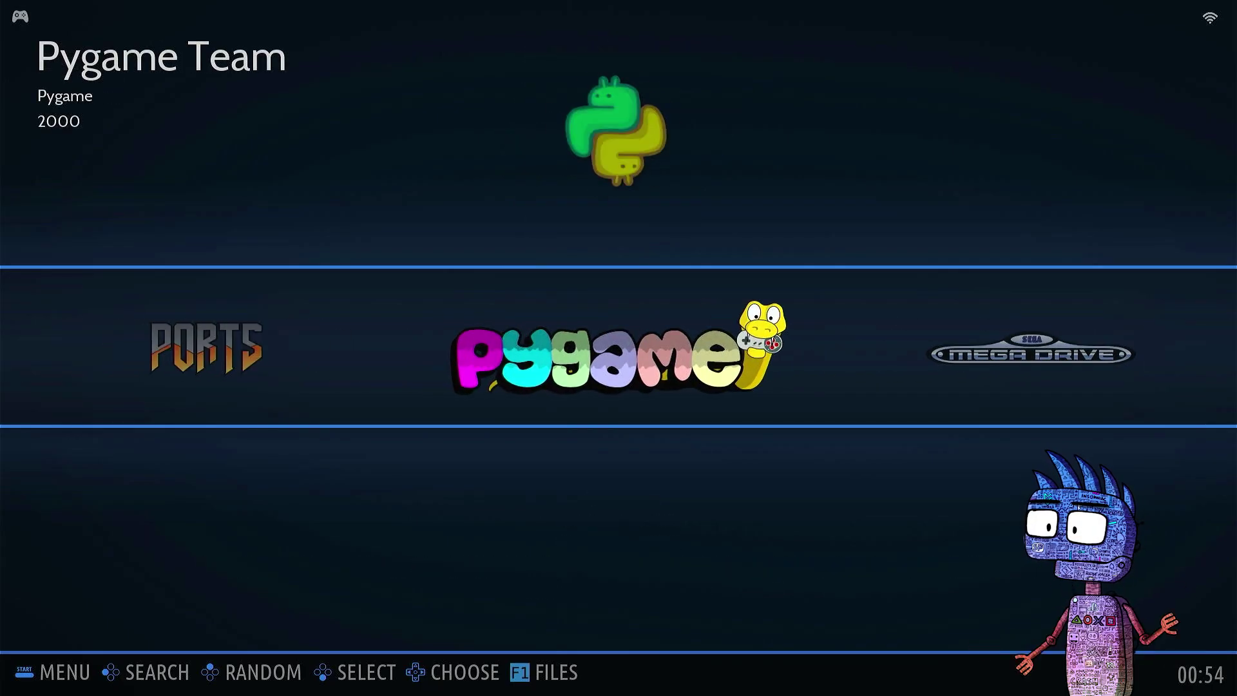
Go to the Nintendo 64 system and update the gamelists from Game Settings
{"action": "key", "text": "Left"}
{"action": "key", "text": "Left"}
{"action": "key", "text": "Left"}
{"action": "key", "text": "Left"}
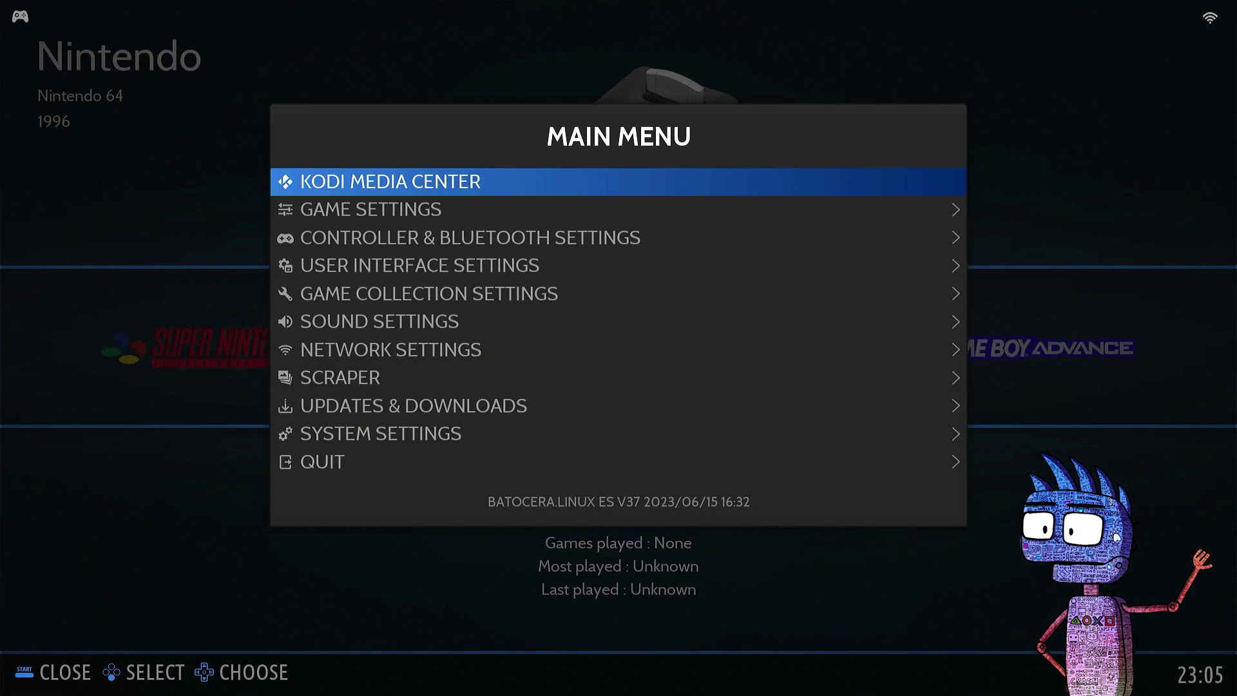
{"action": "key", "text": "Down"}
{"action": "key", "text": "Return"}
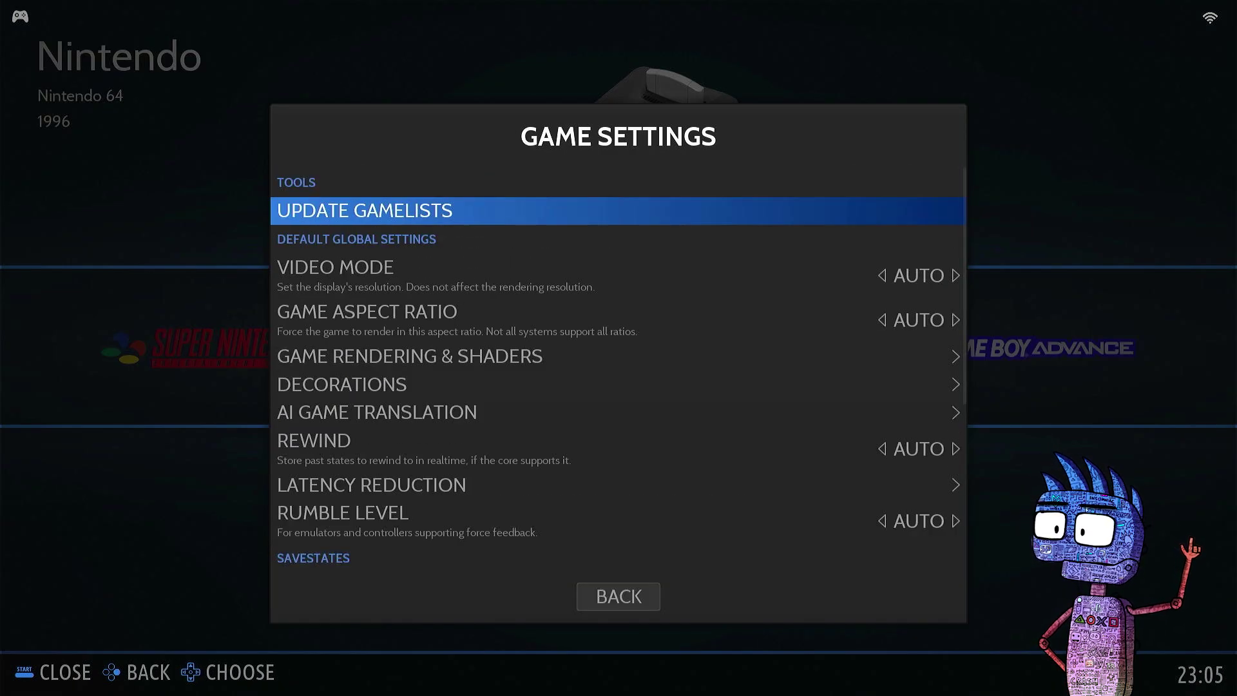
{"action": "key", "text": "Return"}
{"action": "key", "text": "Return"}
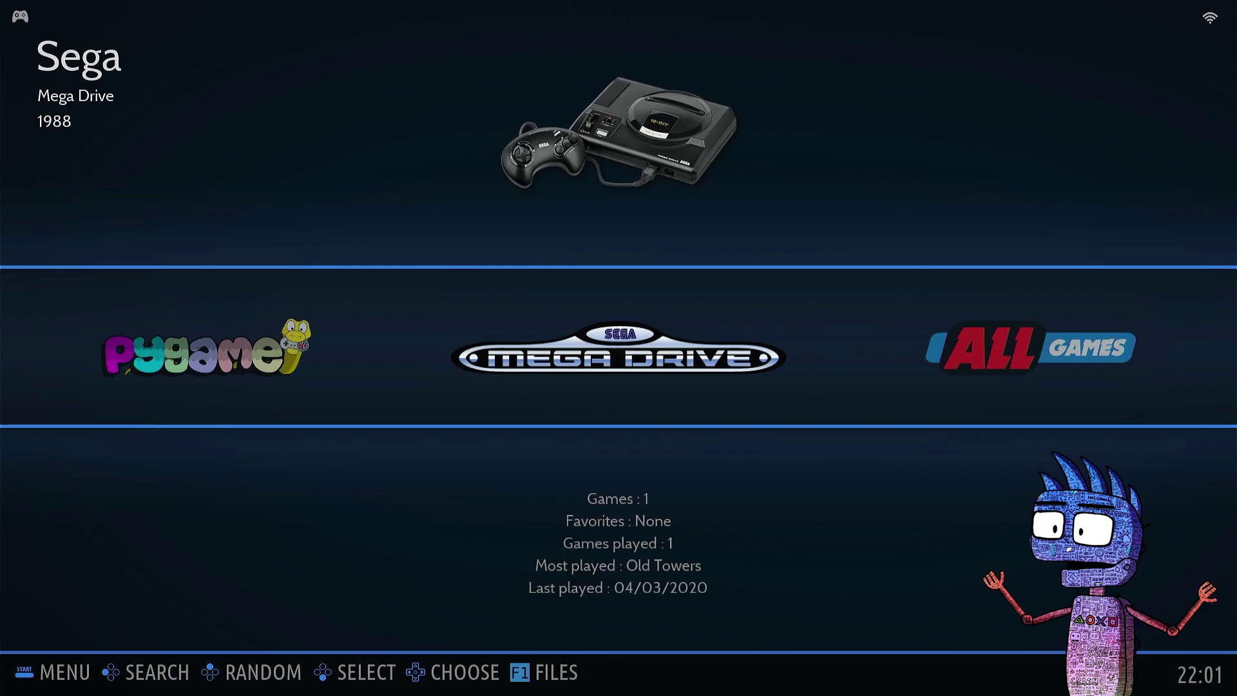
Browse the game systems from Mega Drive back to Nintendo 64 and select it
{"action": "key", "text": "Left"}
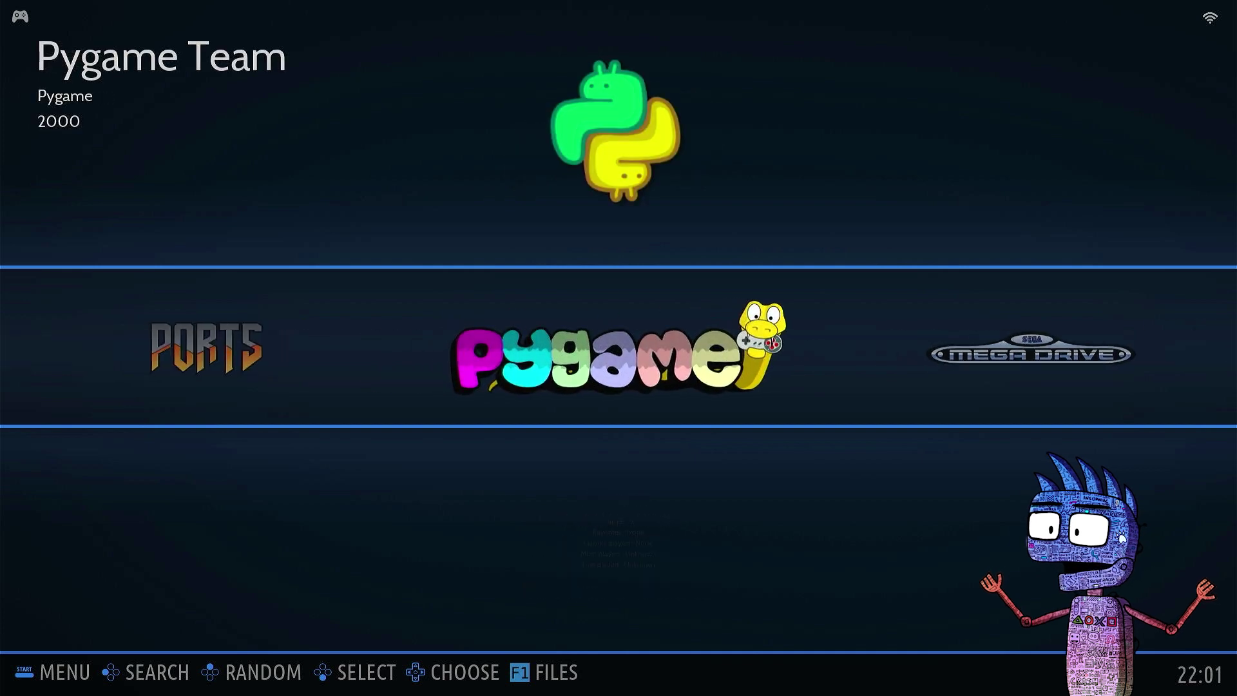
{"action": "key", "text": "Left"}
{"action": "key", "text": "Left"}
{"action": "key", "text": "Left"}
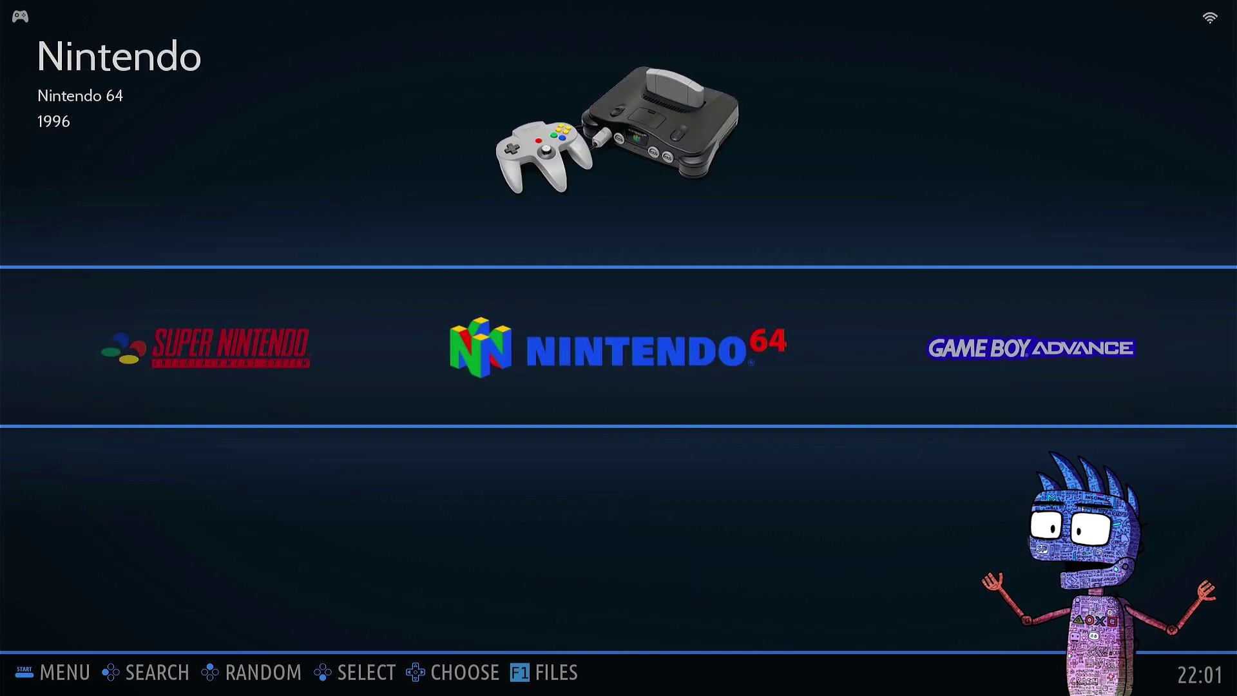
{"action": "key", "text": "Return"}
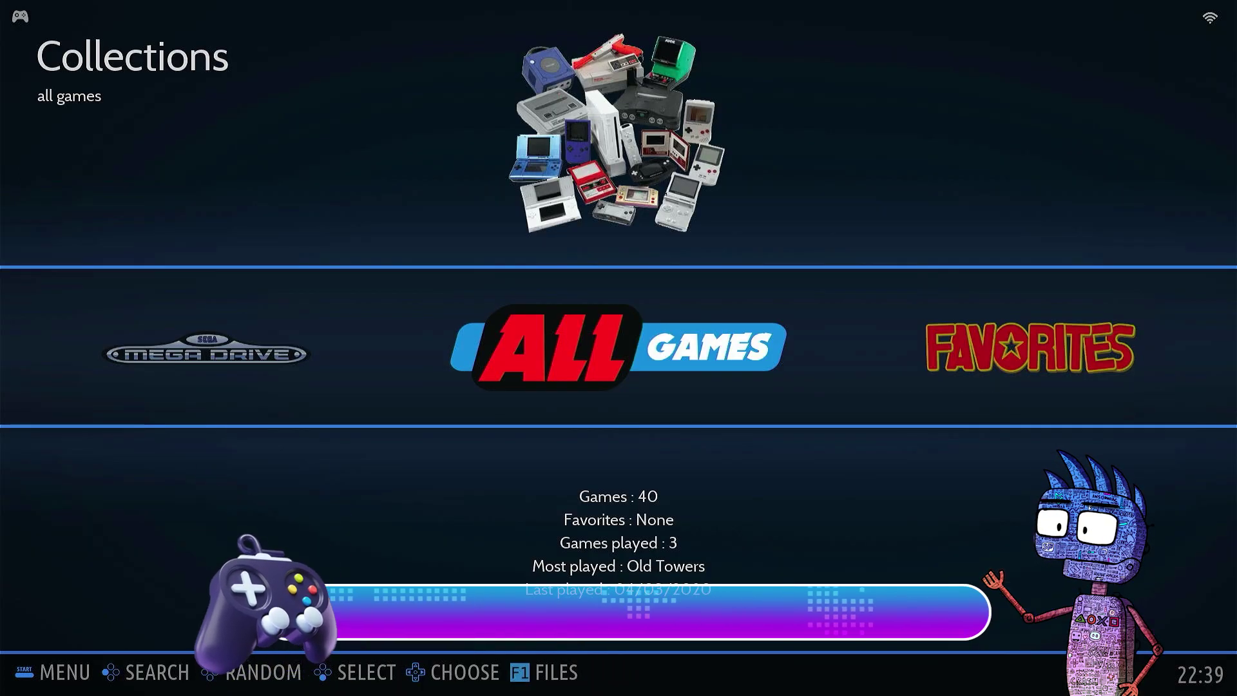
Open the Scraper settings from the main menu in the All Games collection
{"action": "key", "text": "Return"}
{"action": "key", "text": "Down"}
{"action": "key", "text": "Down"}
{"action": "key", "text": "Down"}
{"action": "key", "text": "Down"}
{"action": "key", "text": "Down"}
{"action": "key", "text": "Down"}
{"action": "key", "text": "Down"}
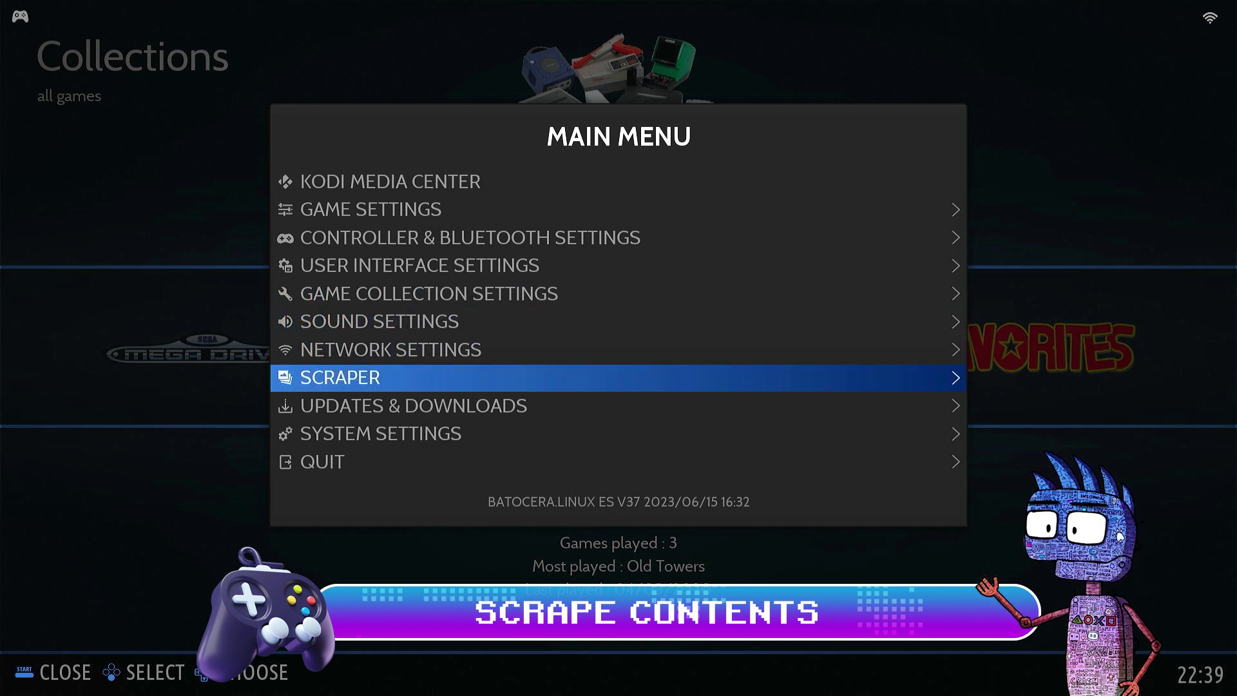
{"action": "key", "text": "Return"}
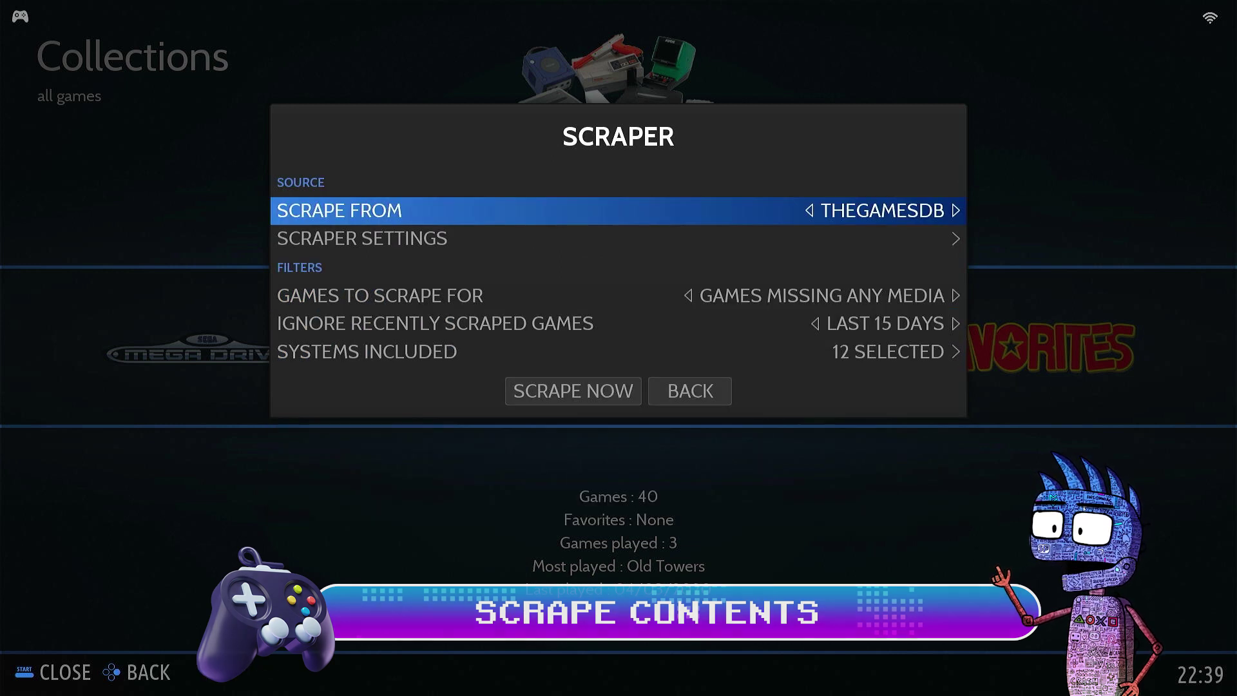
Start scraping from TheGamesDB for games missing any media, ignoring those scraped in the last 15 days, with 12 systems included
{"action": "key", "text": "Left"}
{"action": "key", "text": "Left"}
{"action": "key", "text": "Left"}
{"action": "key", "text": "Left"}
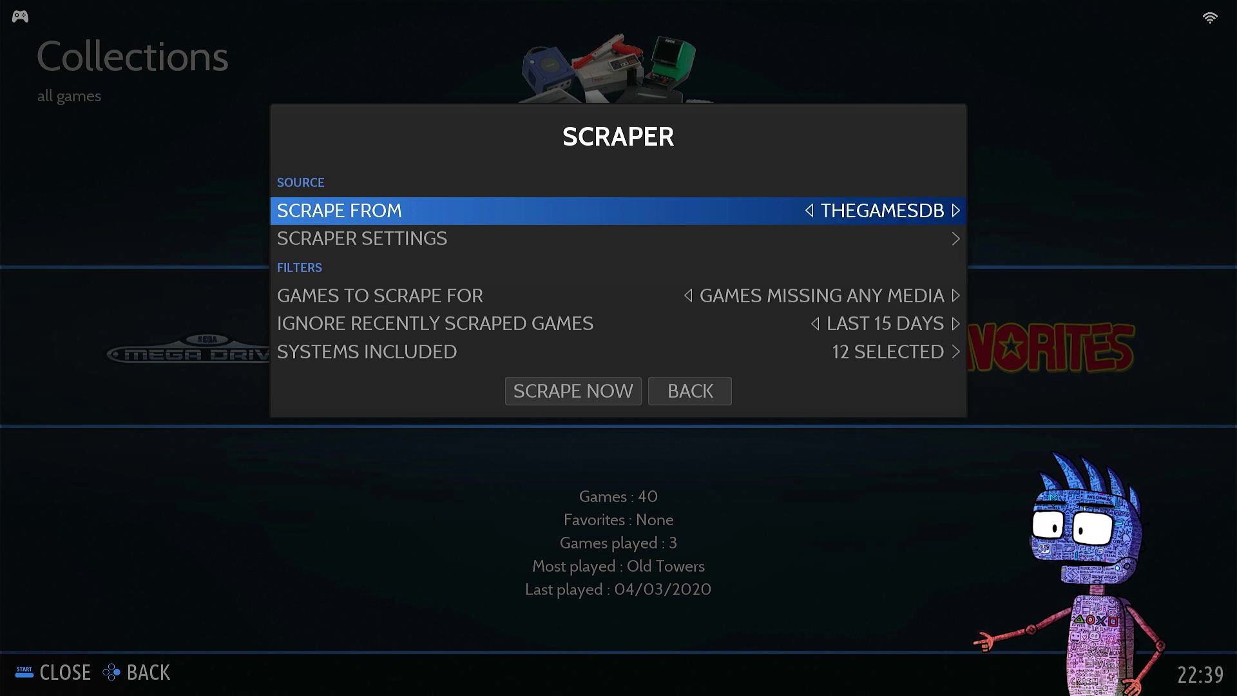
{"action": "key", "text": "Down"}
{"action": "key", "text": "Down"}
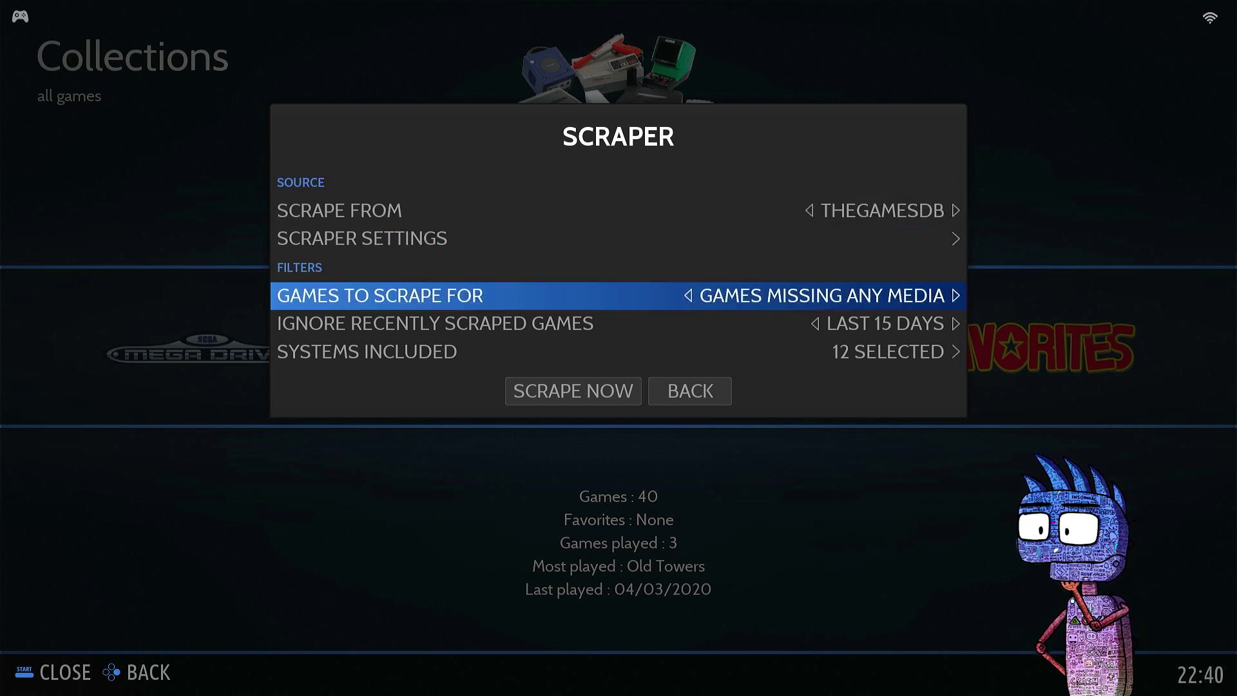
{"action": "key", "text": "Down"}
{"action": "key", "text": "Down"}
{"action": "key", "text": "Down"}
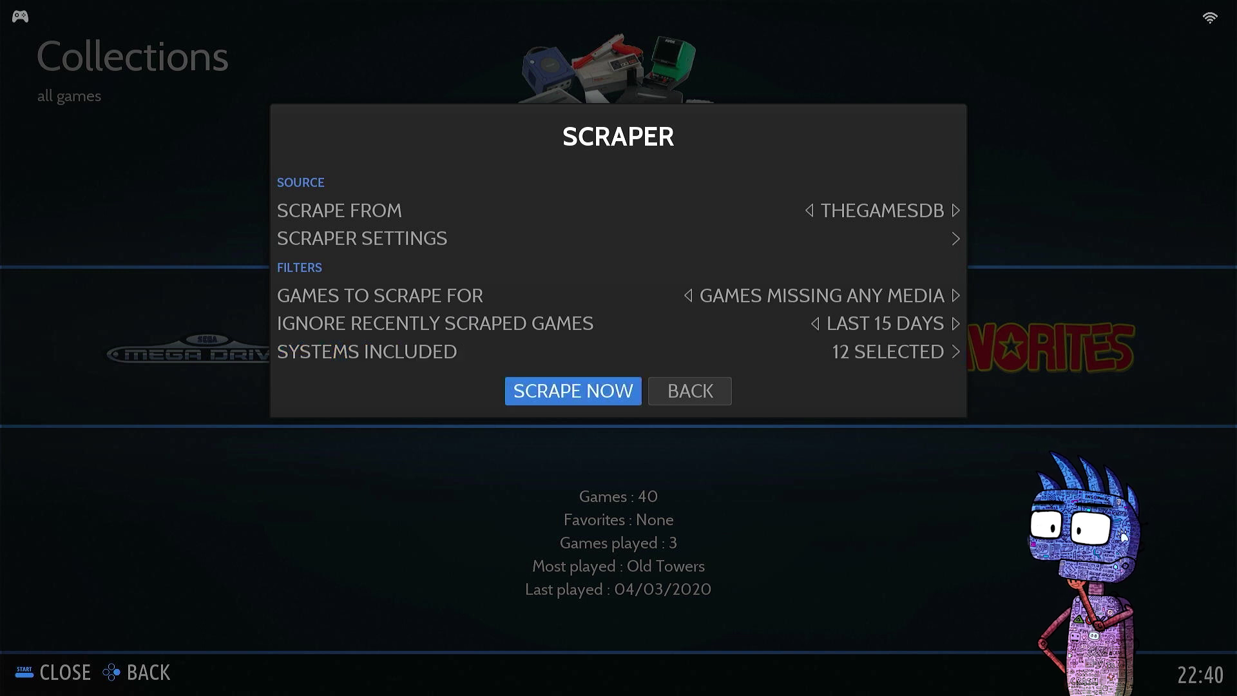
{"action": "key", "text": "Return"}
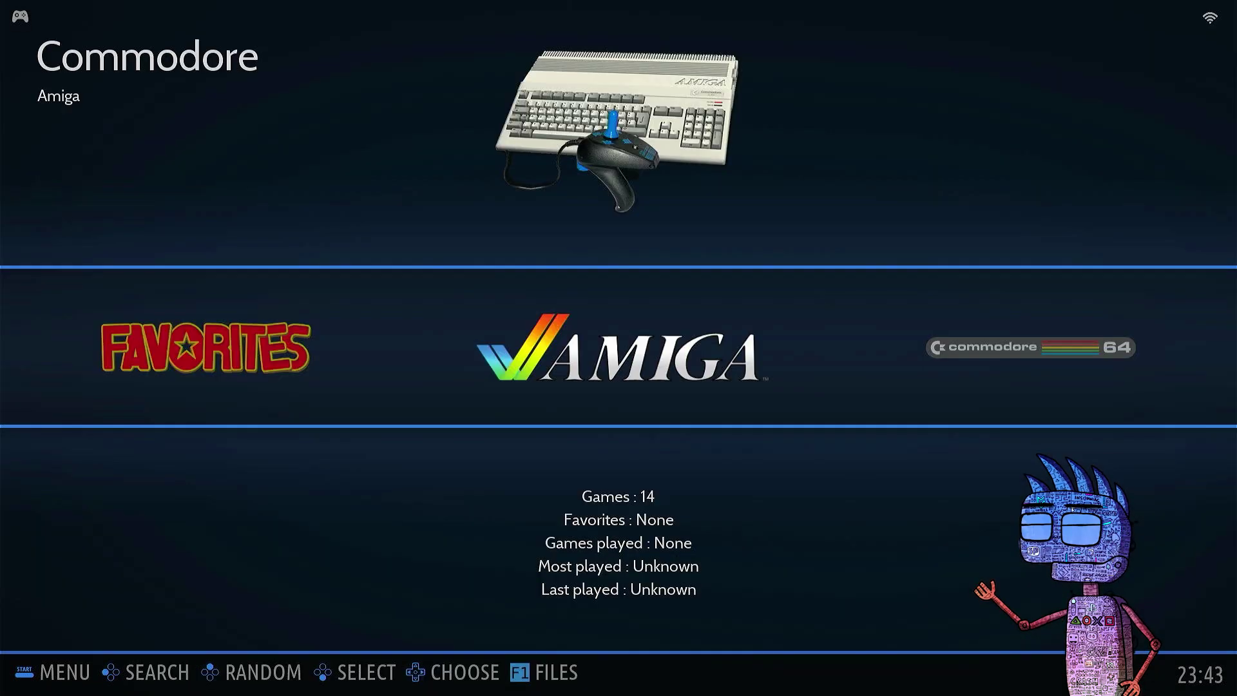
Run the missing BIOS check from Game Settings and dismiss its result
{"action": "key", "text": "Return"}
{"action": "key", "text": "Down"}
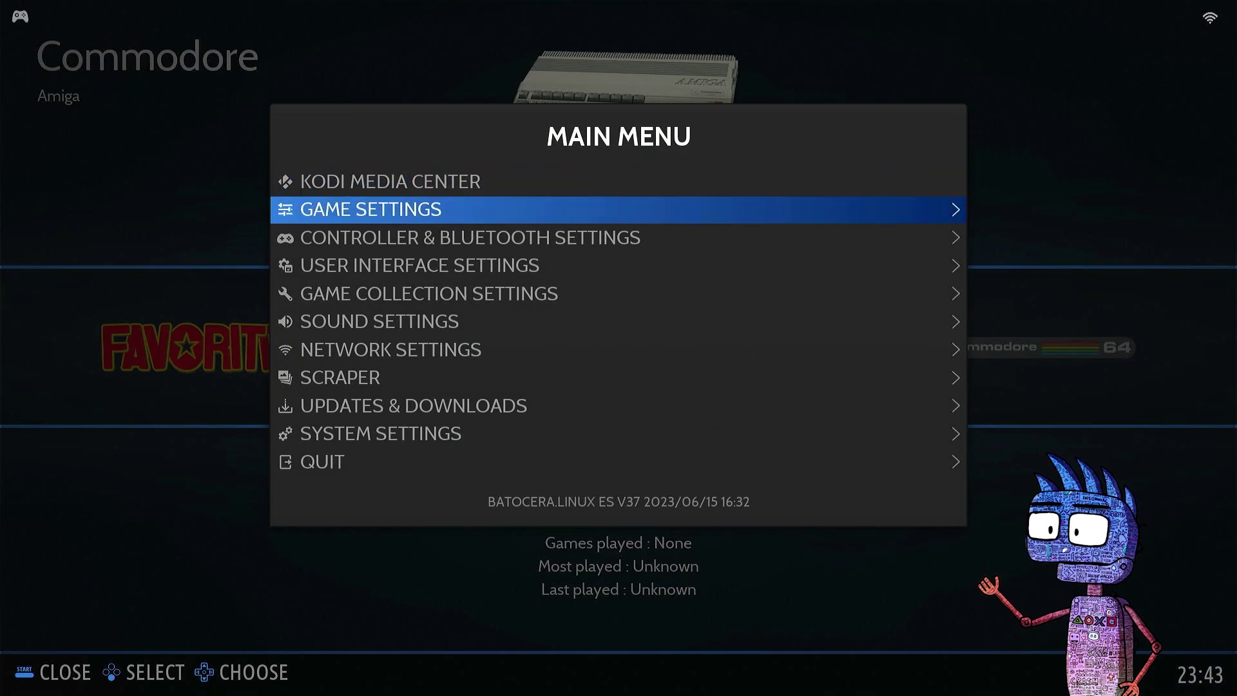
{"action": "key", "text": "Return"}
{"action": "key", "text": "Down"}
{"action": "key", "text": "Down"}
{"action": "key", "text": "Down"}
{"action": "key", "text": "Down"}
{"action": "key", "text": "Down"}
{"action": "key", "text": "Down"}
{"action": "key", "text": "Down"}
{"action": "key", "text": "Down"}
{"action": "key", "text": "Down"}
{"action": "key", "text": "Down"}
{"action": "key", "text": "Down"}
{"action": "key", "text": "Down"}
{"action": "key", "text": "Down"}
{"action": "key", "text": "Down"}
{"action": "key", "text": "Down"}
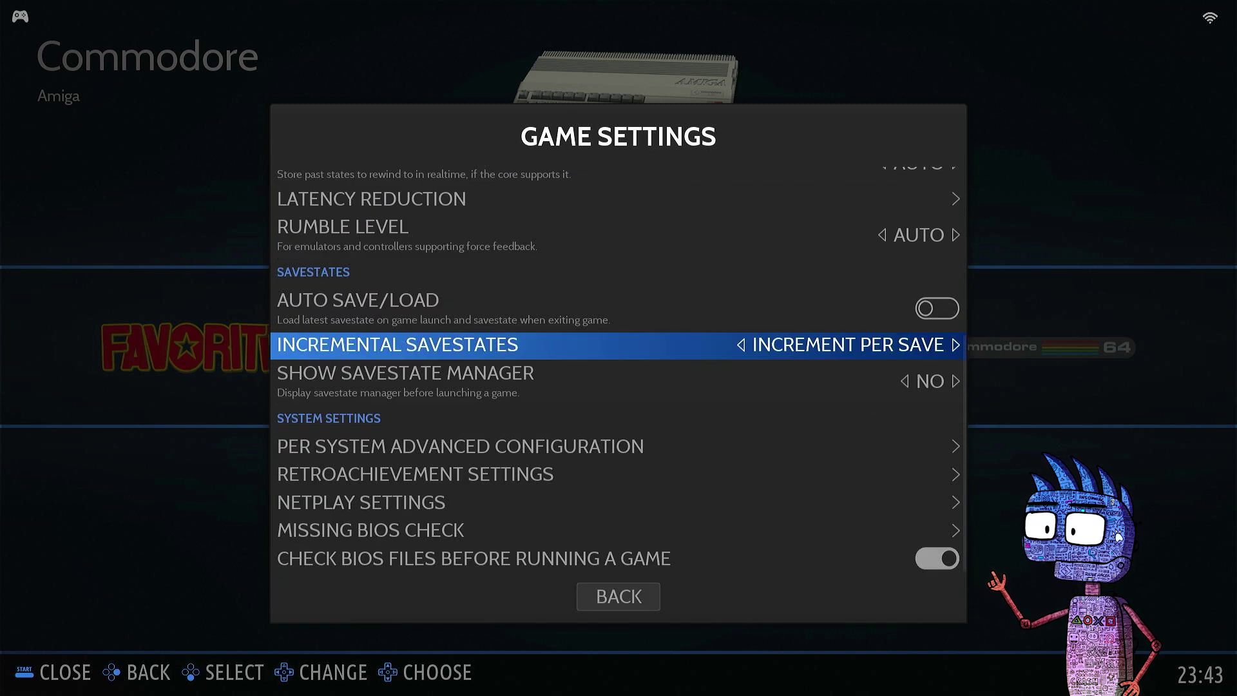
{"action": "key", "text": "Return"}
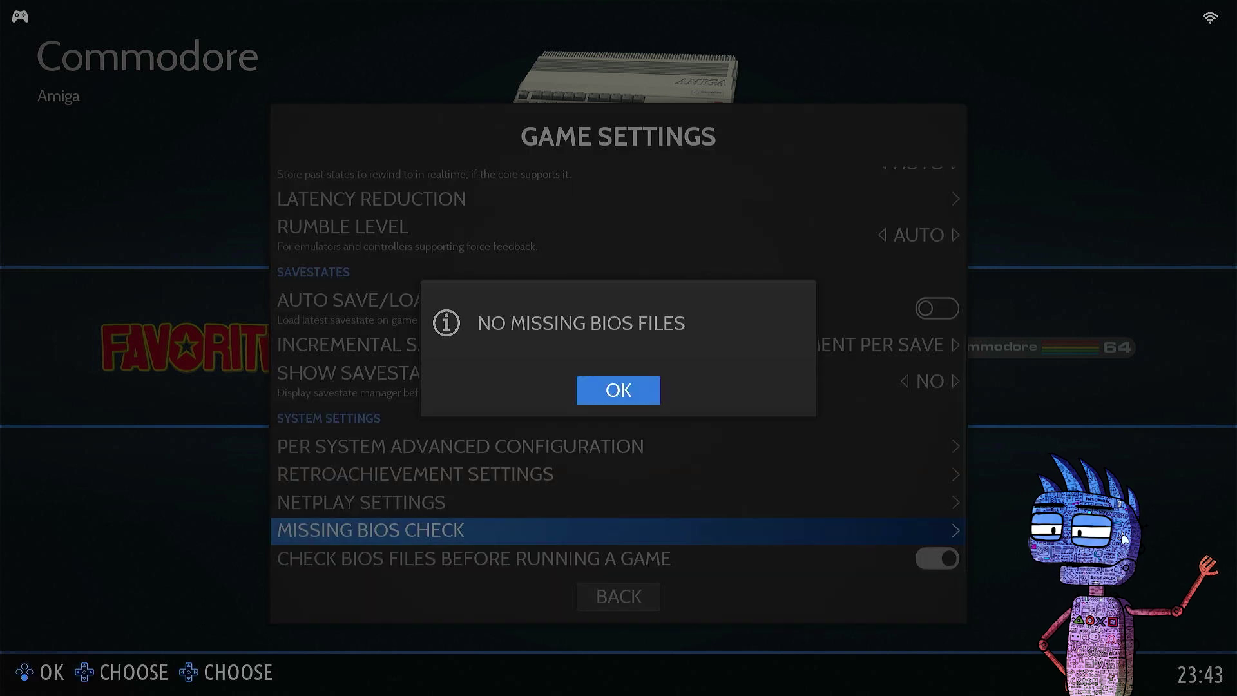
{"action": "key", "text": "Return"}
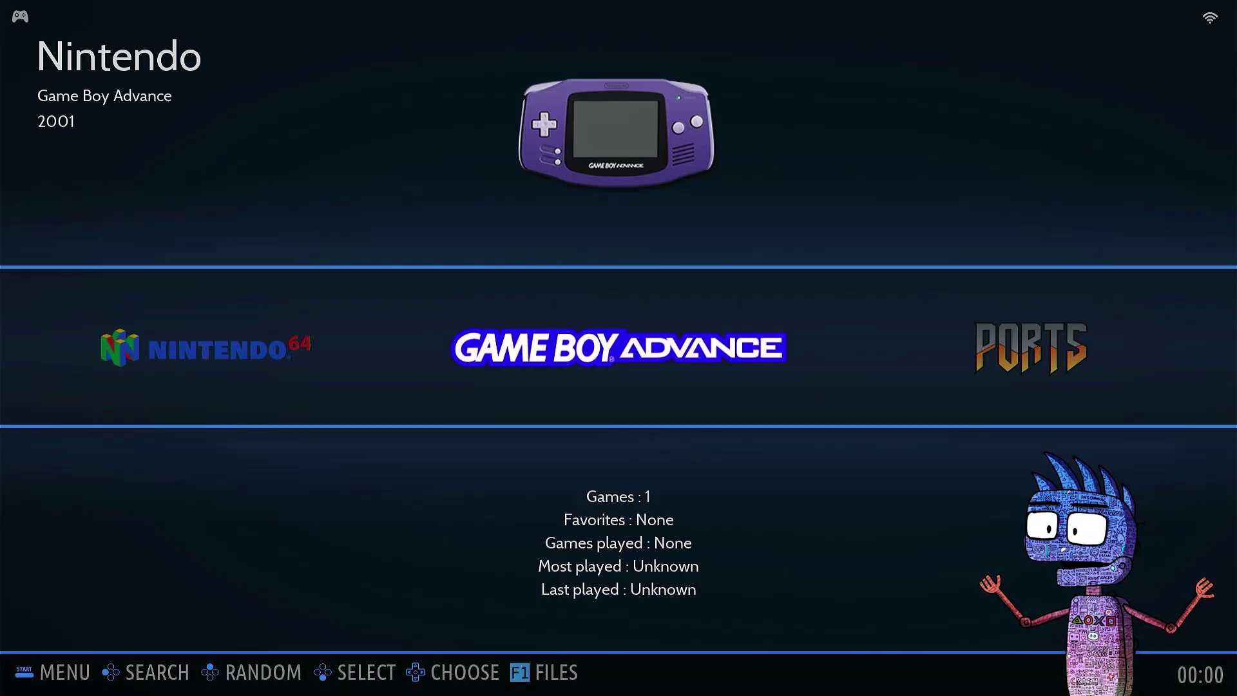
Open the User Interface Settings to check which theme set is selected, and return to the system list
{"action": "key", "text": "space"}
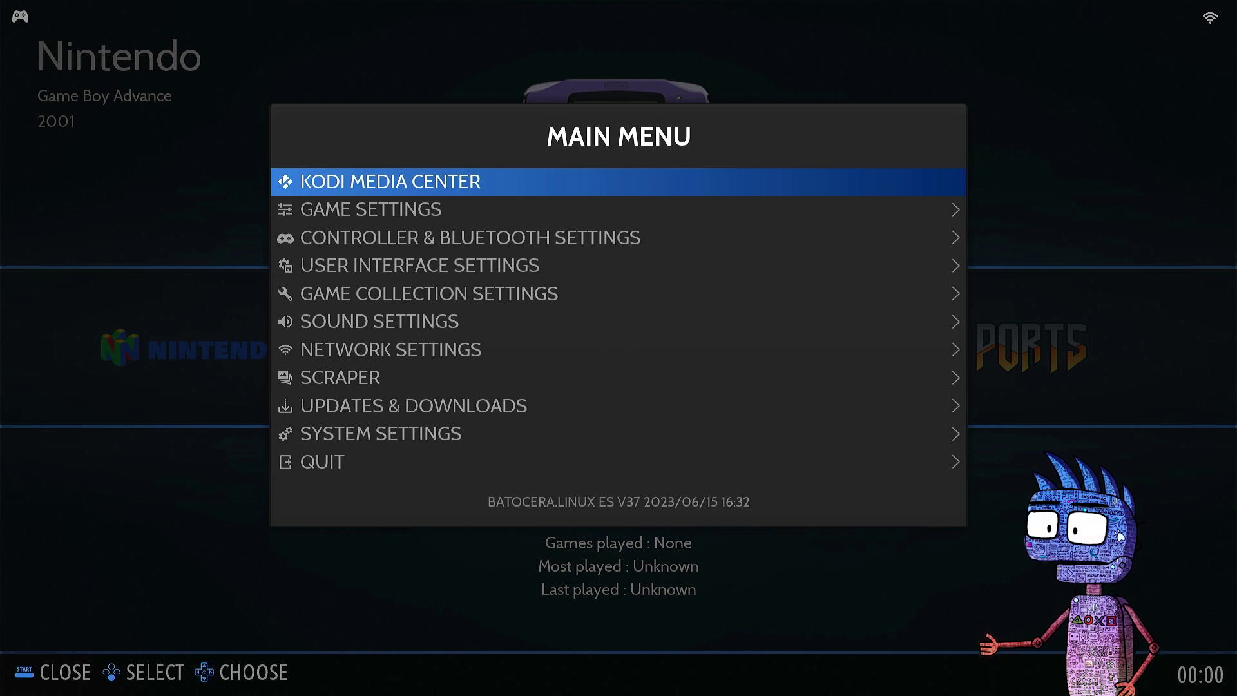
{"action": "key", "text": "Down"}
{"action": "key", "text": "Down"}
{"action": "key", "text": "Down"}
{"action": "key", "text": "Down"}
{"action": "key", "text": "Down"}
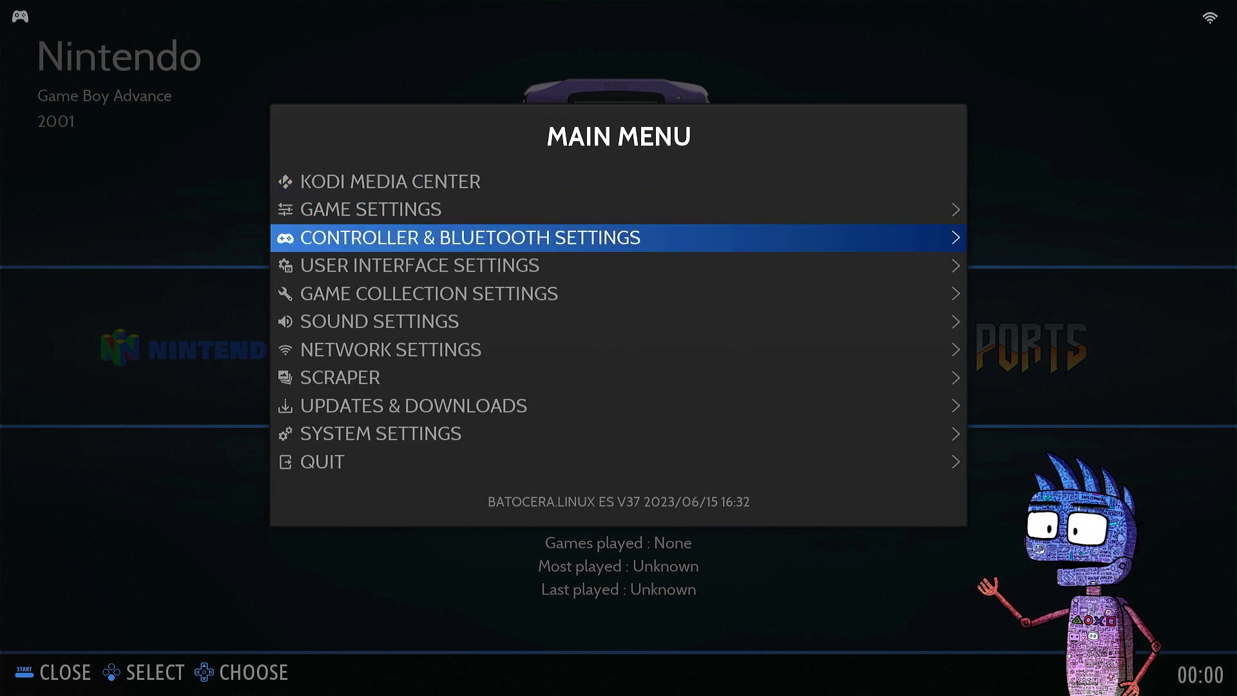
{"action": "key", "text": "Down"}
{"action": "key", "text": "Down"}
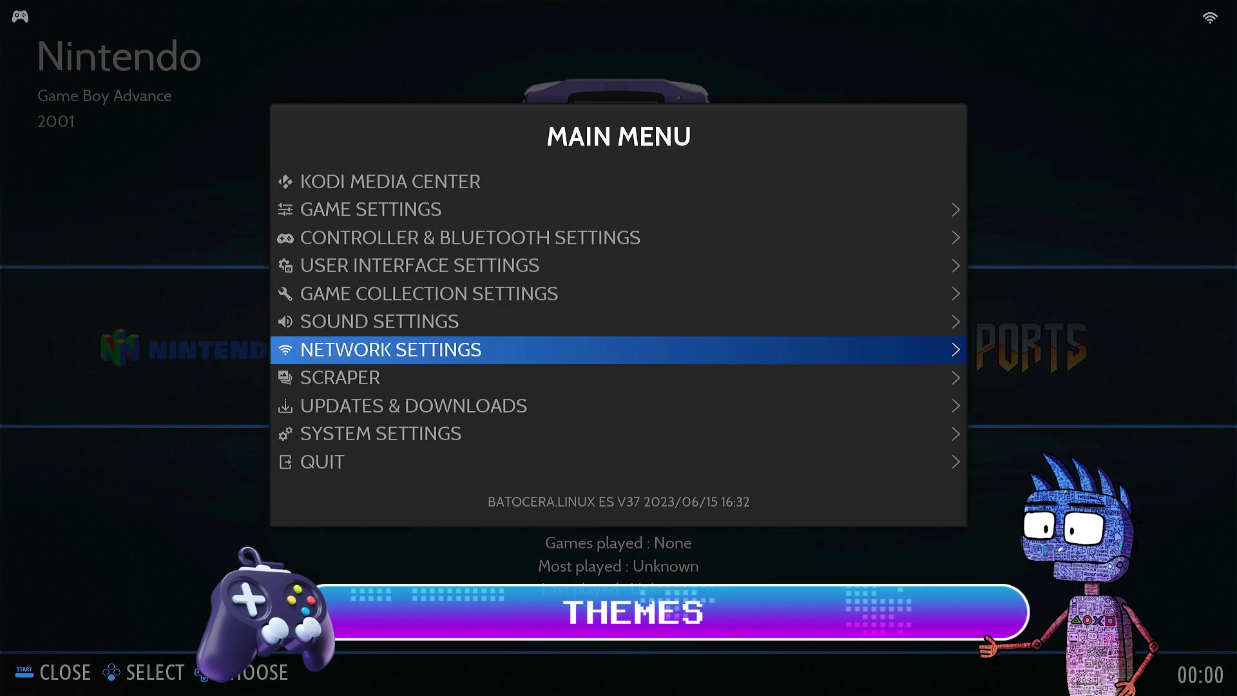
{"action": "key", "text": "Up"}
{"action": "key", "text": "Up"}
{"action": "key", "text": "Up"}
{"action": "key", "text": "Up"}
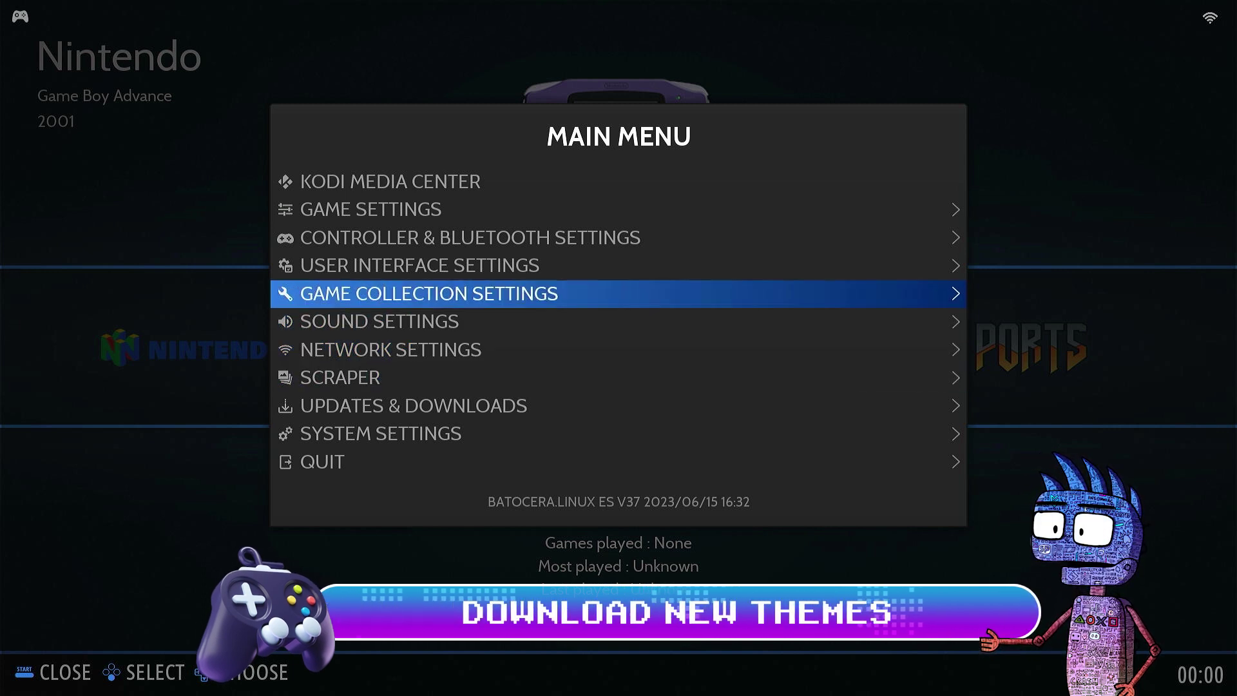
{"action": "key", "text": "Return"}
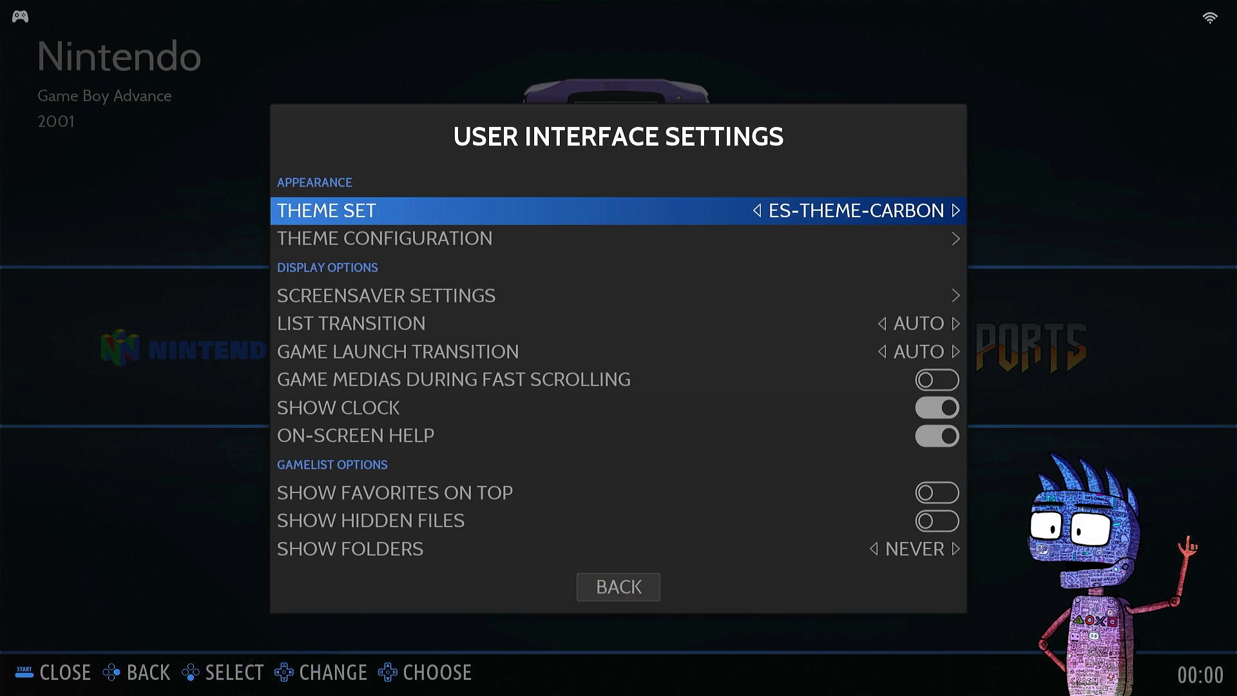
{"action": "key", "text": "Return"}
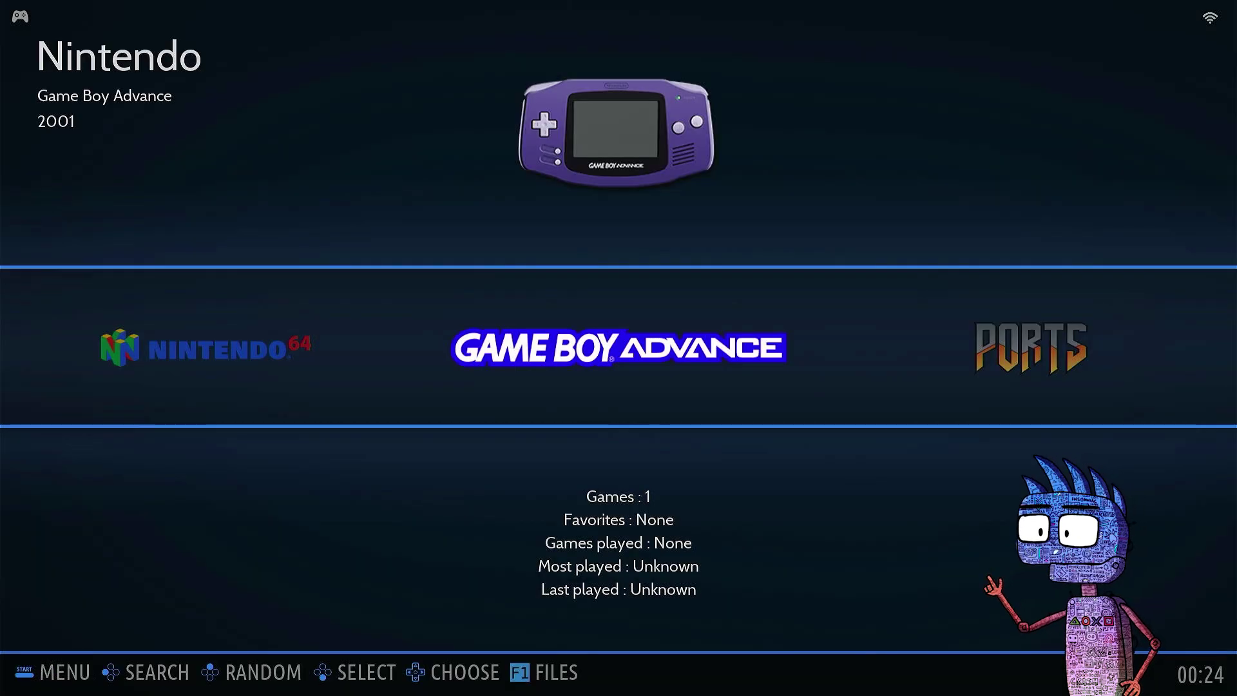
Open the Themes Downloader from the Updates & Downloads settings
{"action": "key", "text": "Return"}
{"action": "key", "text": "Down"}
{"action": "key", "text": "Down"}
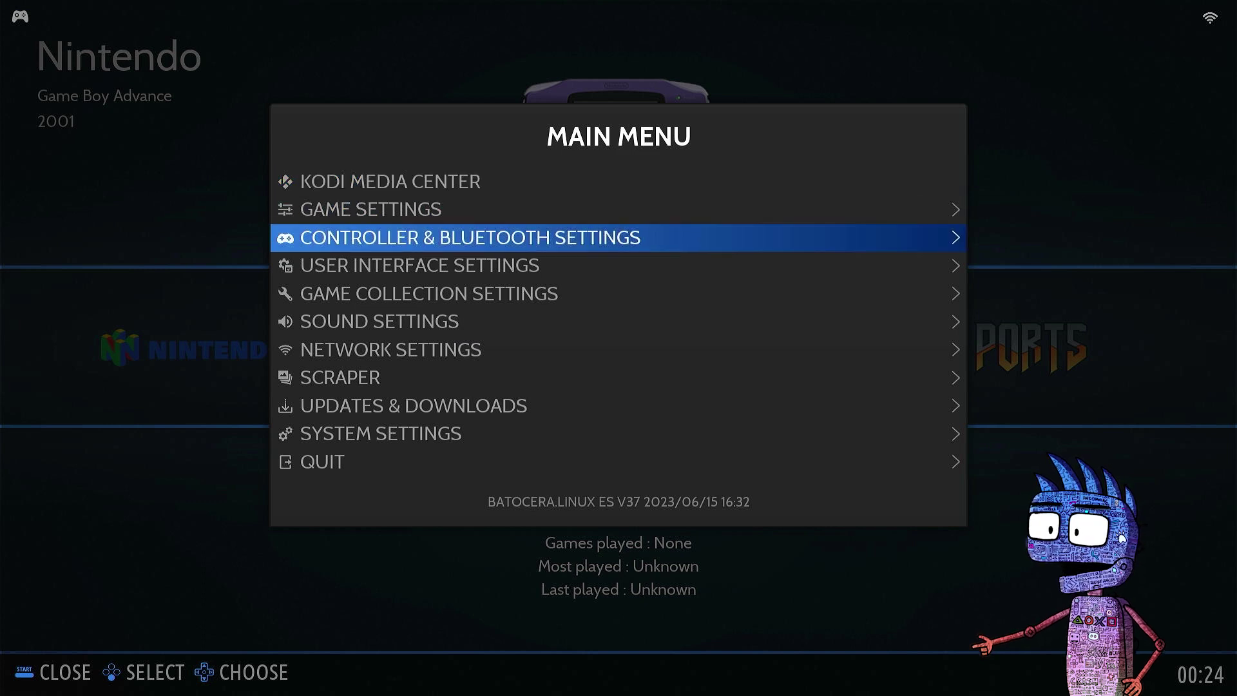
{"action": "key", "text": "Down"}
{"action": "key", "text": "Down"}
{"action": "key", "text": "Down"}
{"action": "key", "text": "Down"}
{"action": "key", "text": "Down"}
{"action": "key", "text": "Down"}
{"action": "key", "text": "Return"}
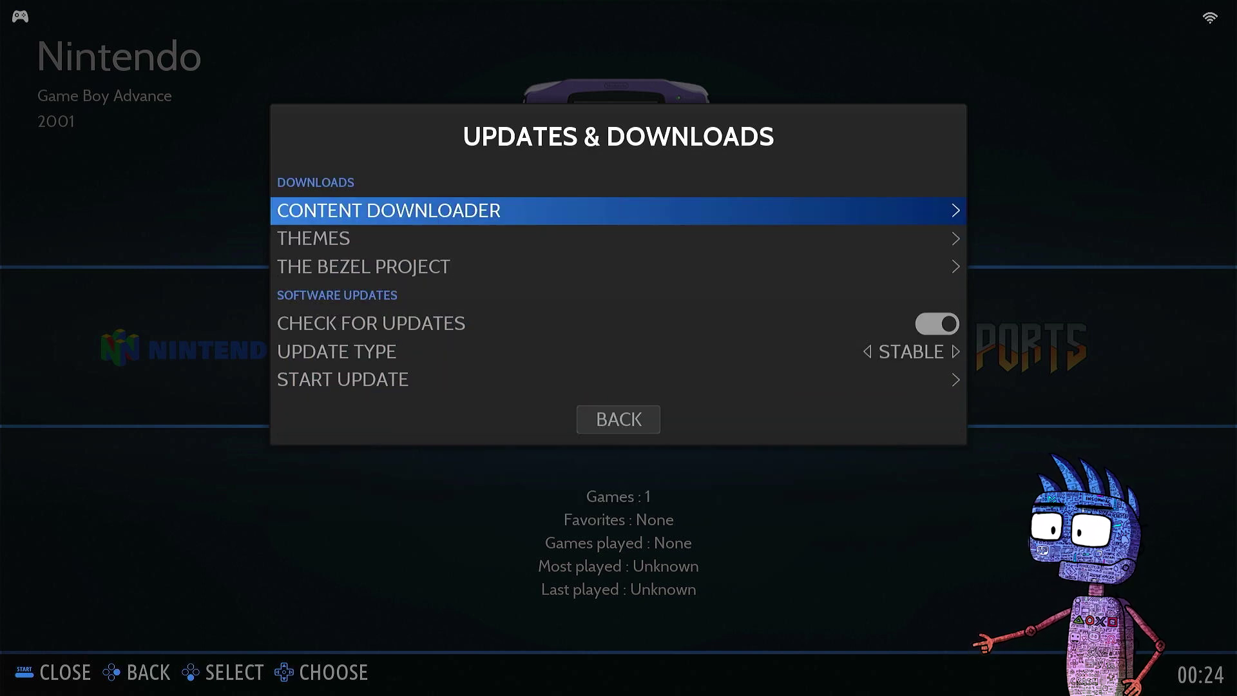
{"action": "key", "text": "Down"}
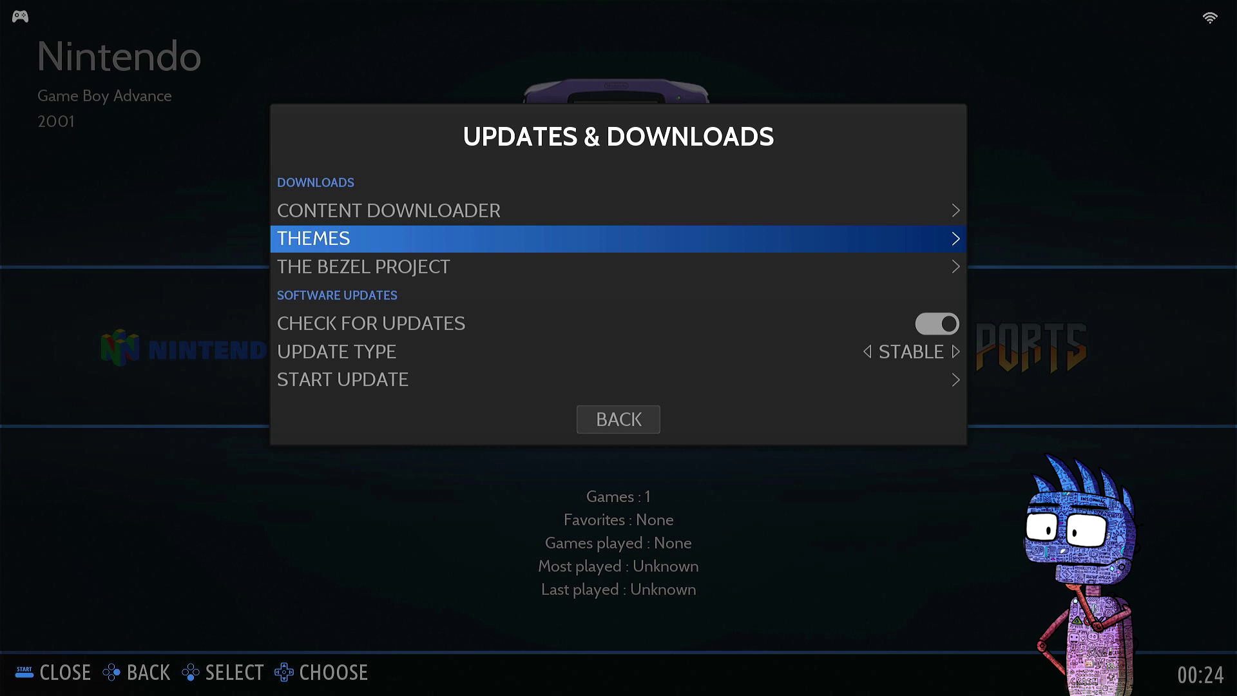
{"action": "key", "text": "Return"}
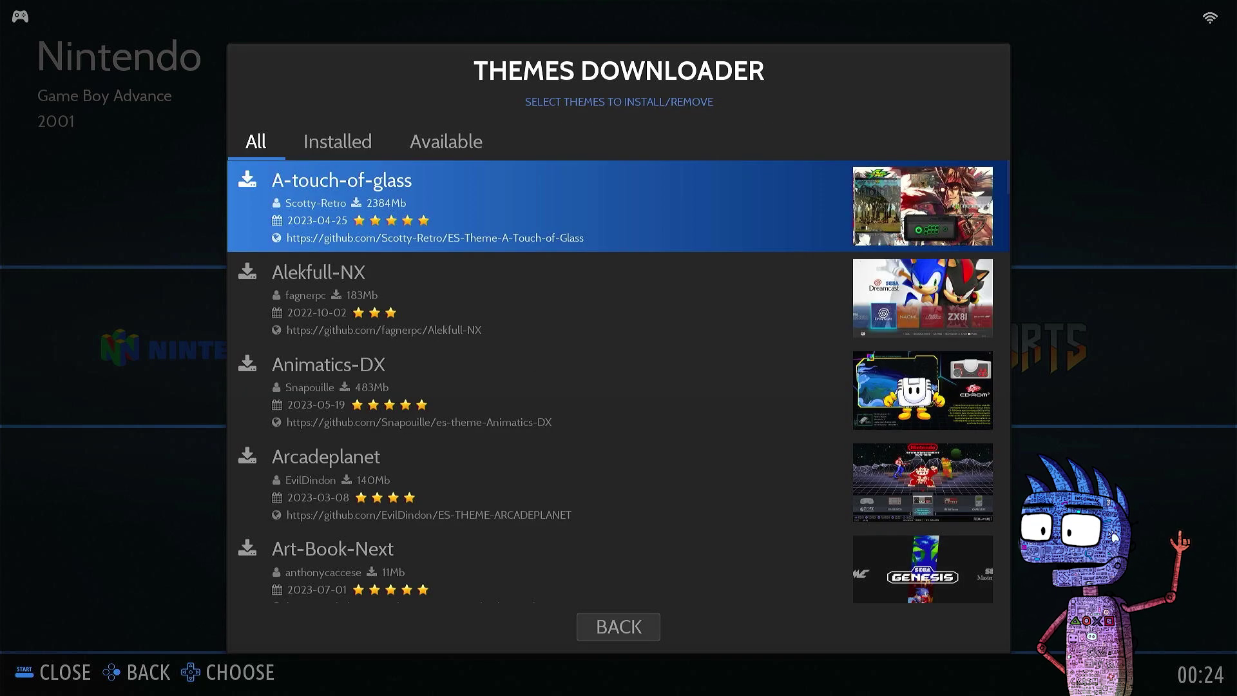
Find the Artflix theme by fagnerpc among the downloadable themes and install it
{"action": "key", "text": "Down"}
{"action": "key", "text": "Down"}
{"action": "key", "text": "Down"}
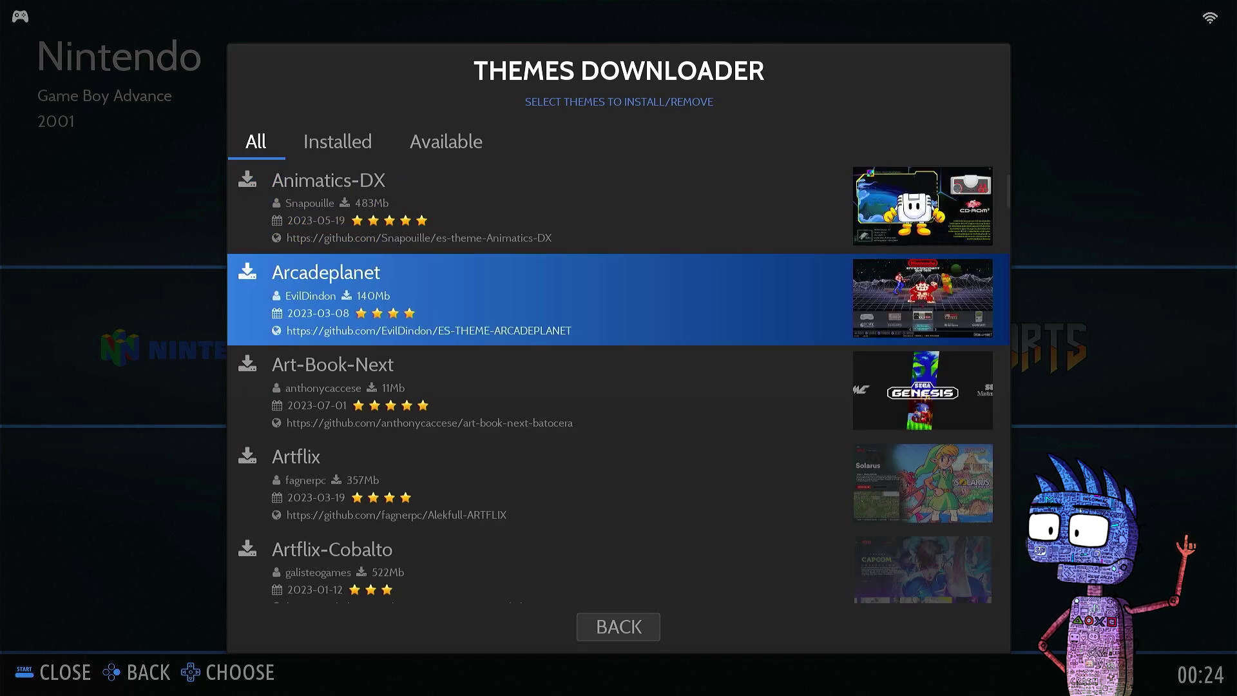
{"action": "key", "text": "Down"}
{"action": "key", "text": "Down"}
{"action": "key", "text": "Return"}
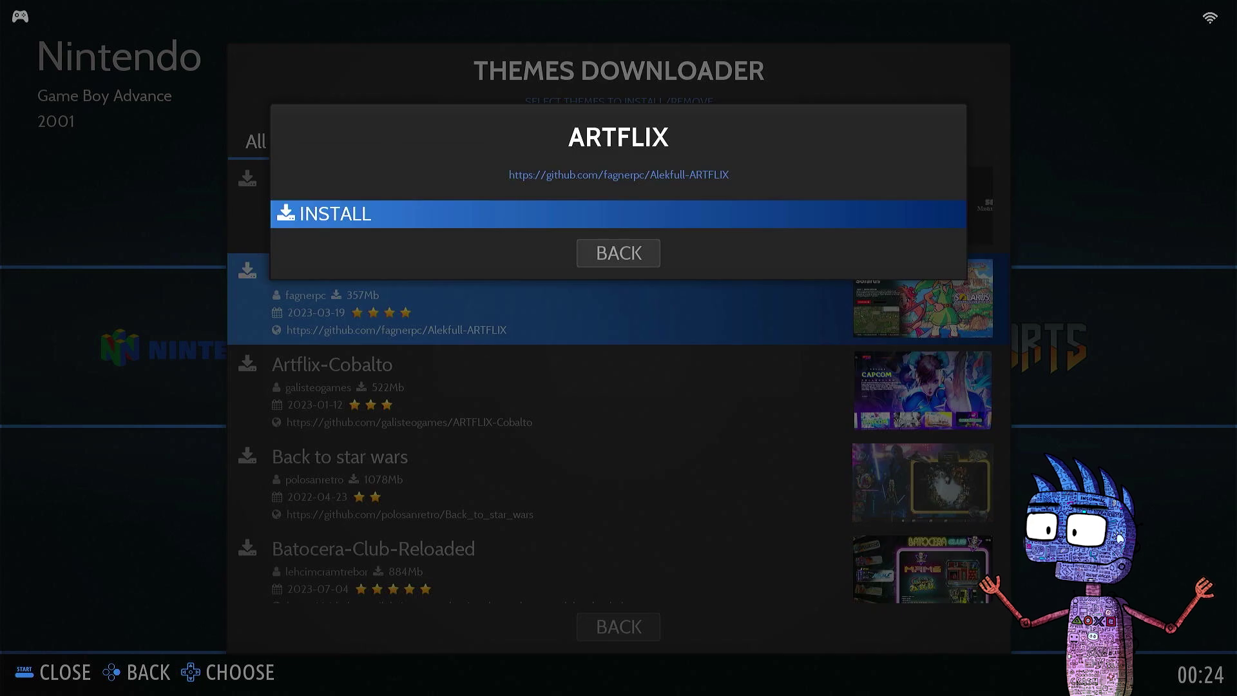
{"action": "key", "text": "Return"}
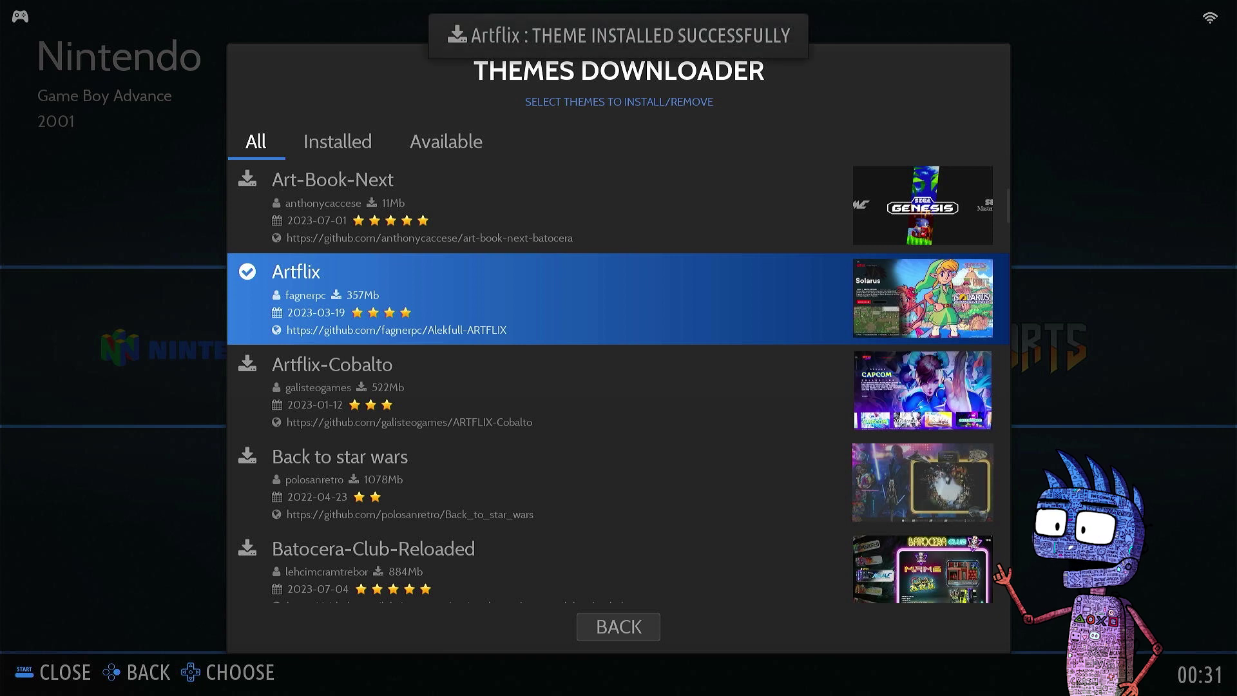
Set the theme set to ALEKFULL-ARTFLIX in the User Interface Settings, apply it and close the main menu
{"action": "key", "text": "BackSpace"}
{"action": "key", "text": "Left"}
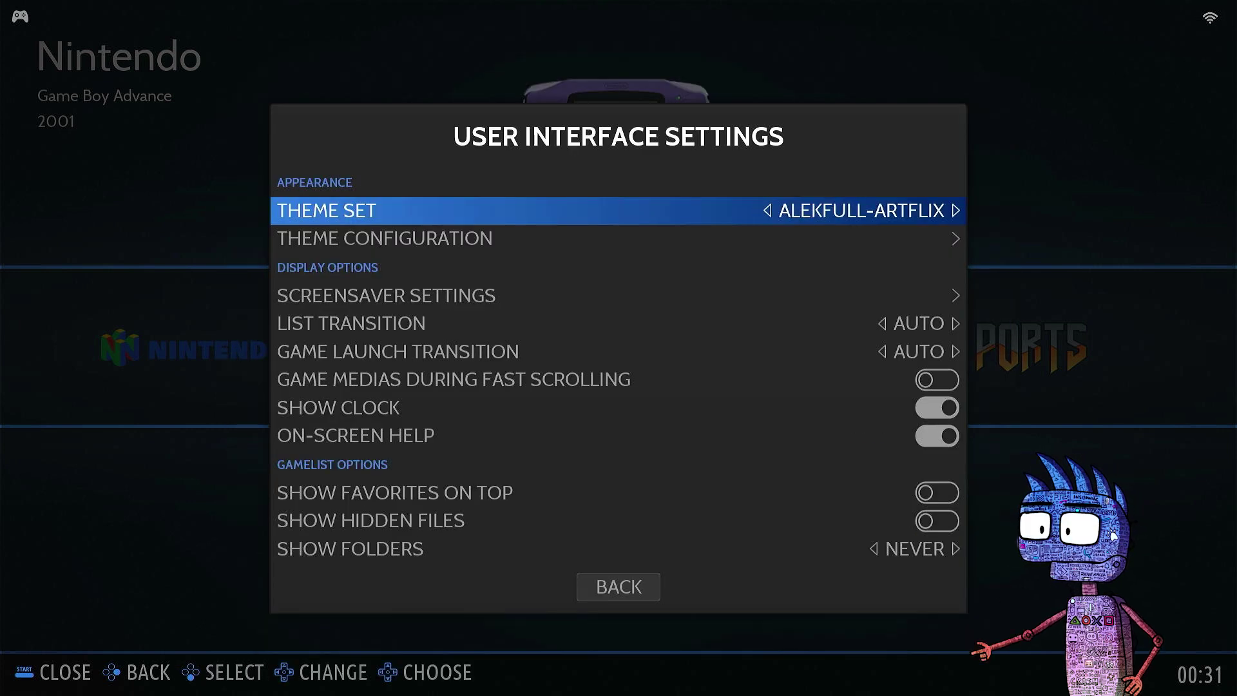
{"action": "key", "text": "Return"}
{"action": "key", "text": "Return"}
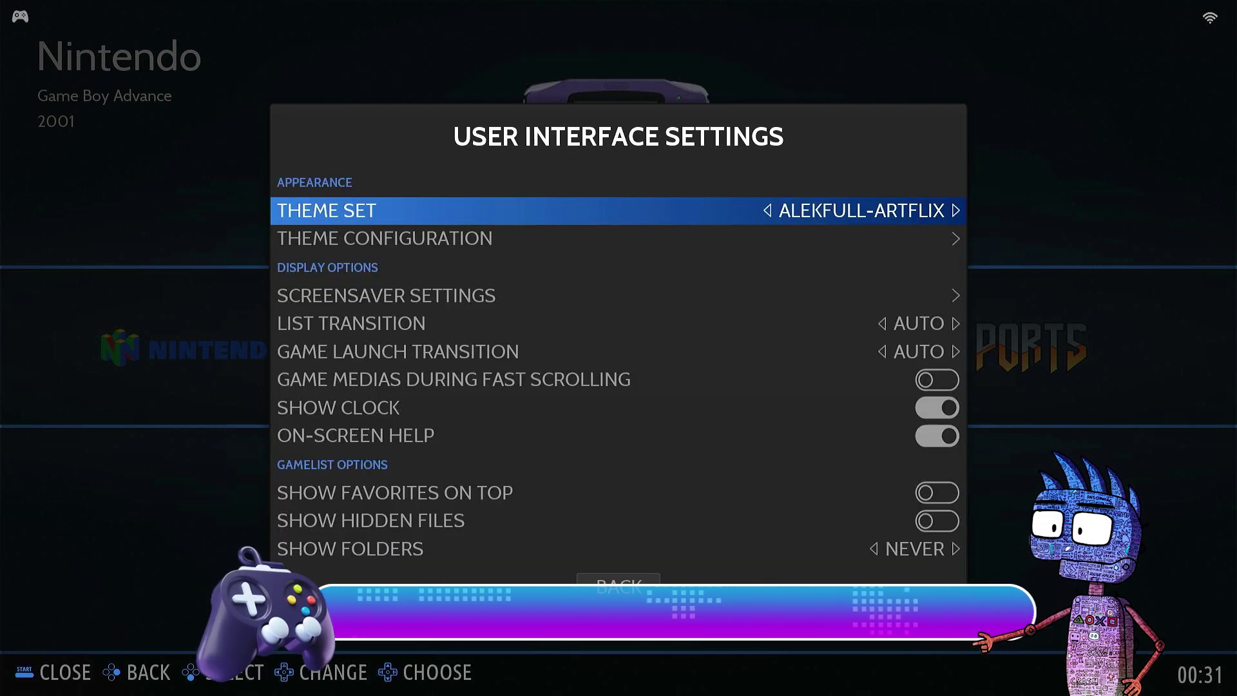
{"action": "key", "text": "Up"}
{"action": "key", "text": "Return"}
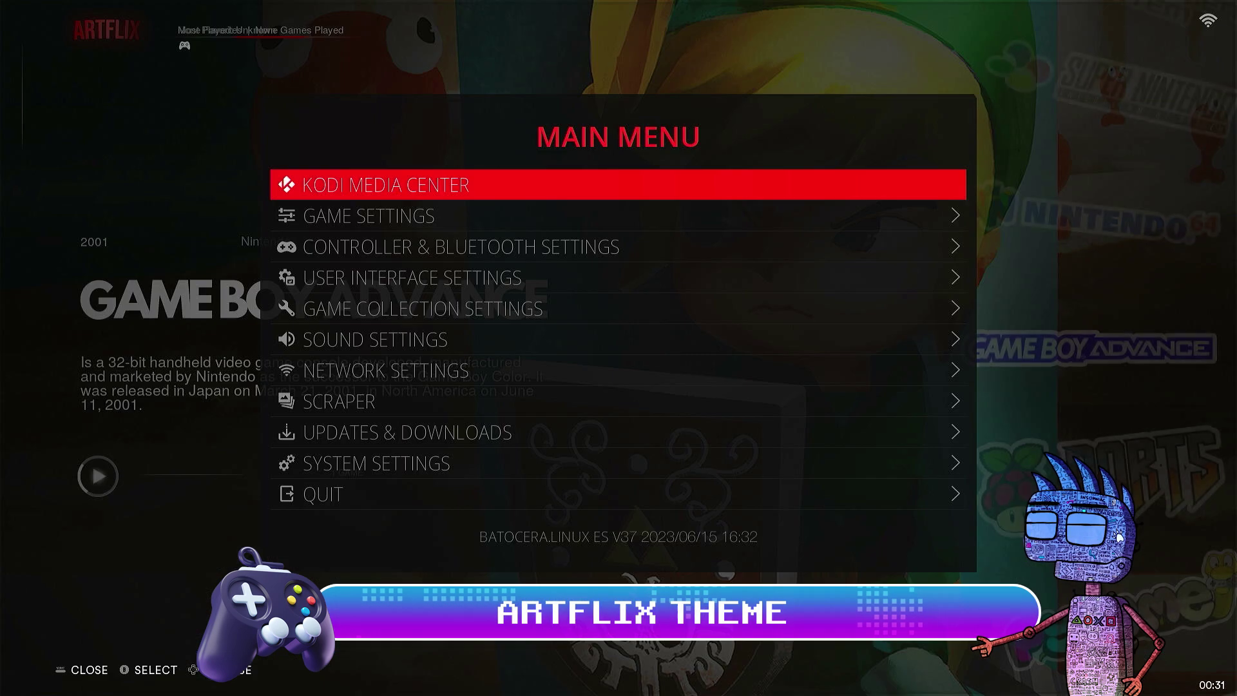
{"action": "key", "text": "Escape"}
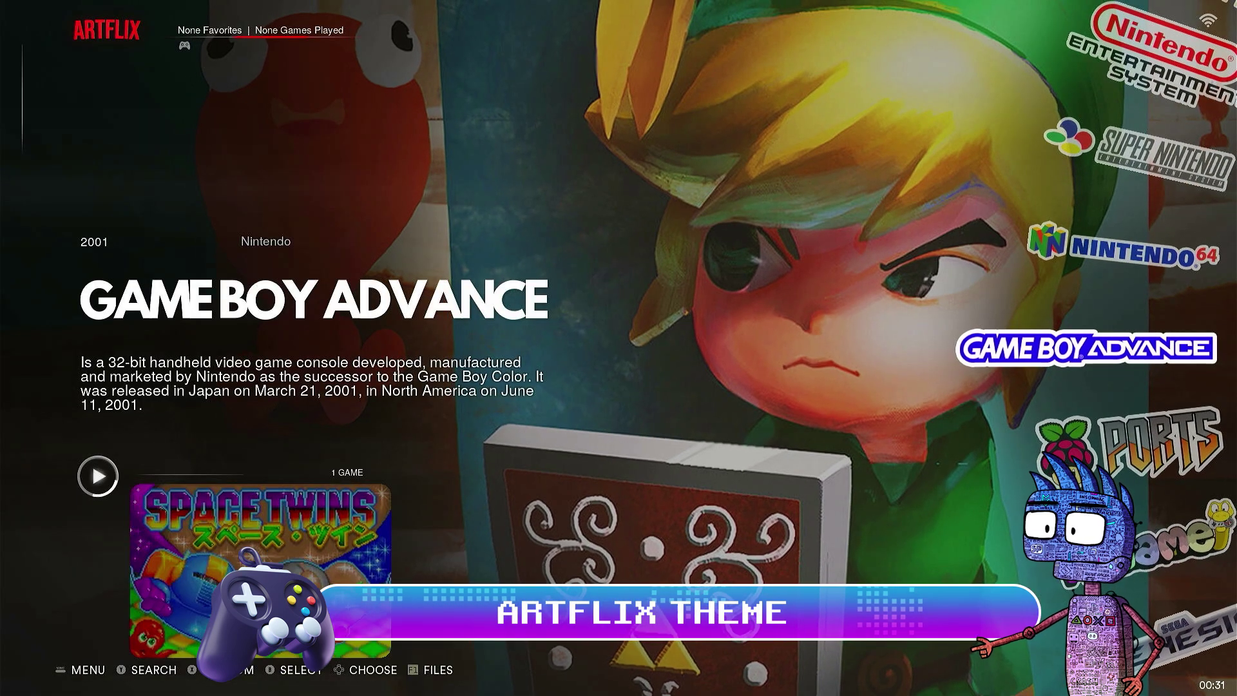
Browse the game systems from Game Boy Advance through Ports, Sega Genesis, Amiga 600 and NES to examine the Artflix theme
{"action": "key", "text": "Down"}
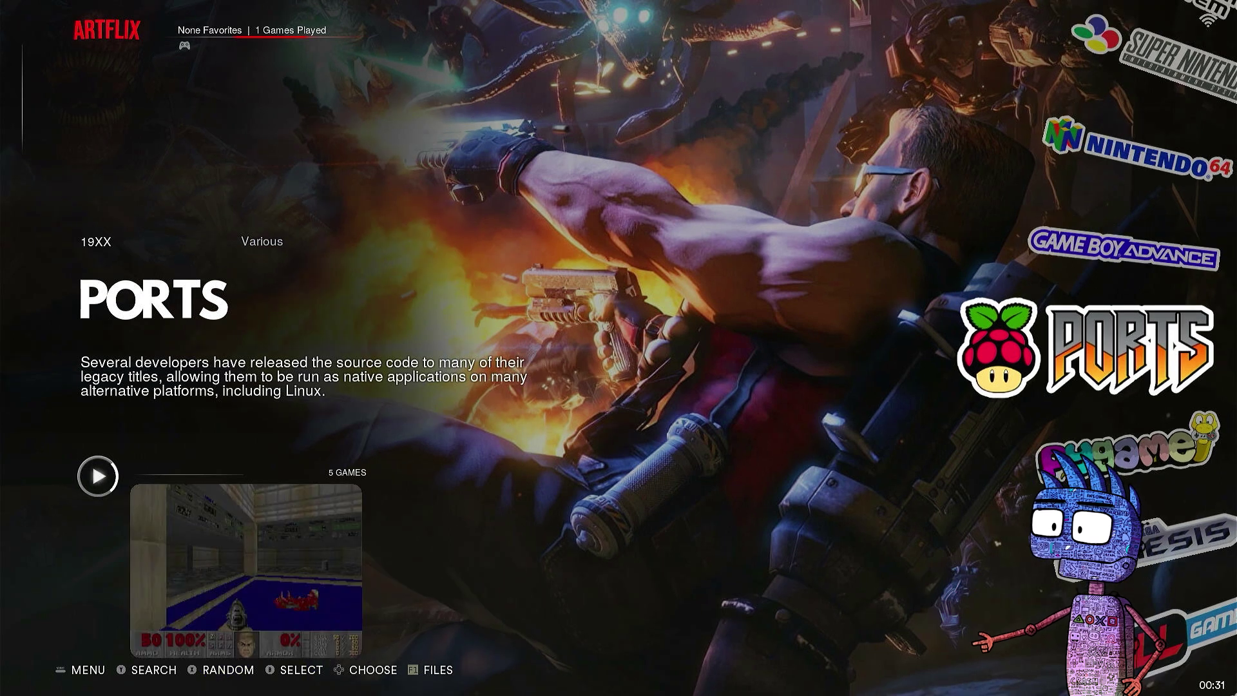
{"action": "key", "text": "Down"}
{"action": "key", "text": "Down"}
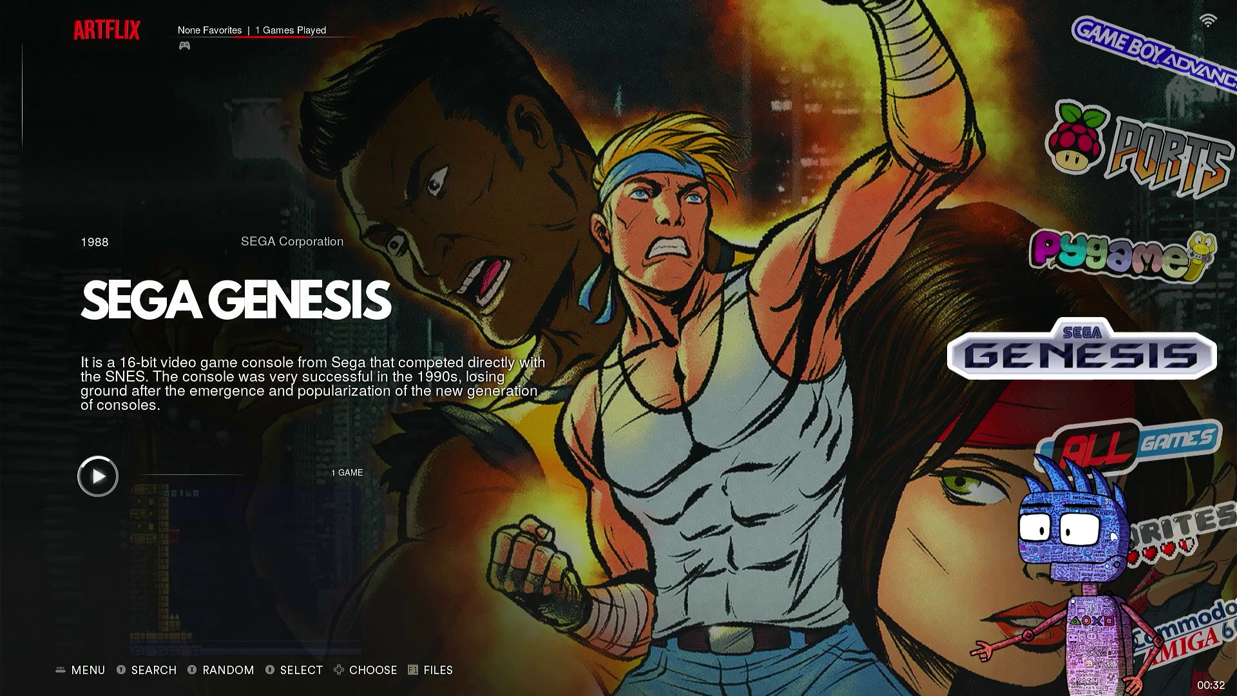
{"action": "key", "text": "Down"}
{"action": "key", "text": "Down"}
{"action": "key", "text": "Down"}
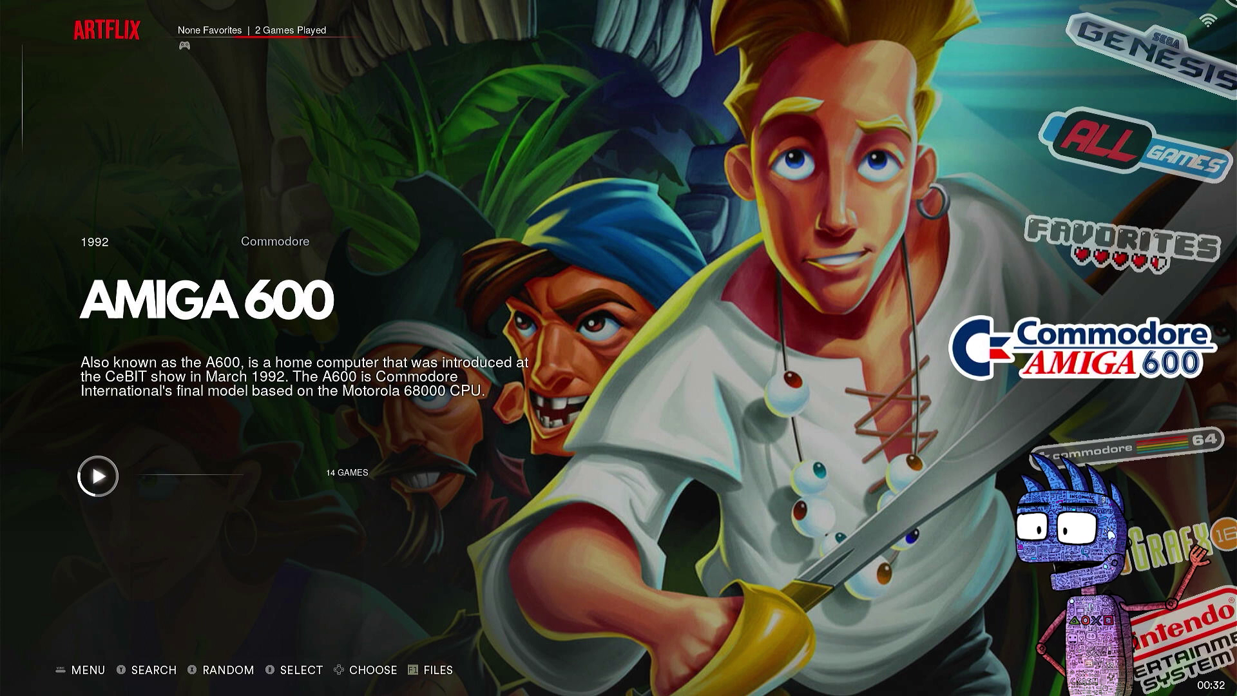
{"action": "key", "text": "Down"}
{"action": "key", "text": "Down"}
{"action": "key", "text": "Down"}
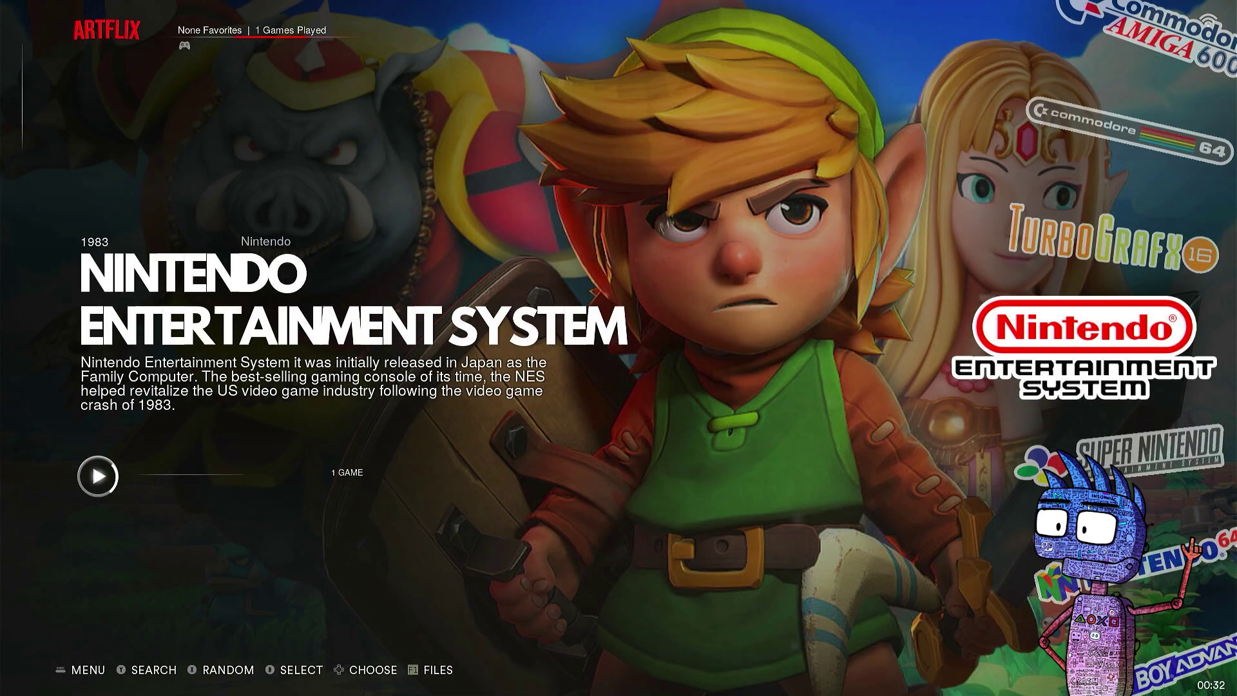
{"action": "key", "text": "Down"}
{"action": "key", "text": "Down"}
{"action": "key", "text": "Down"}
{"action": "key", "text": "Down"}
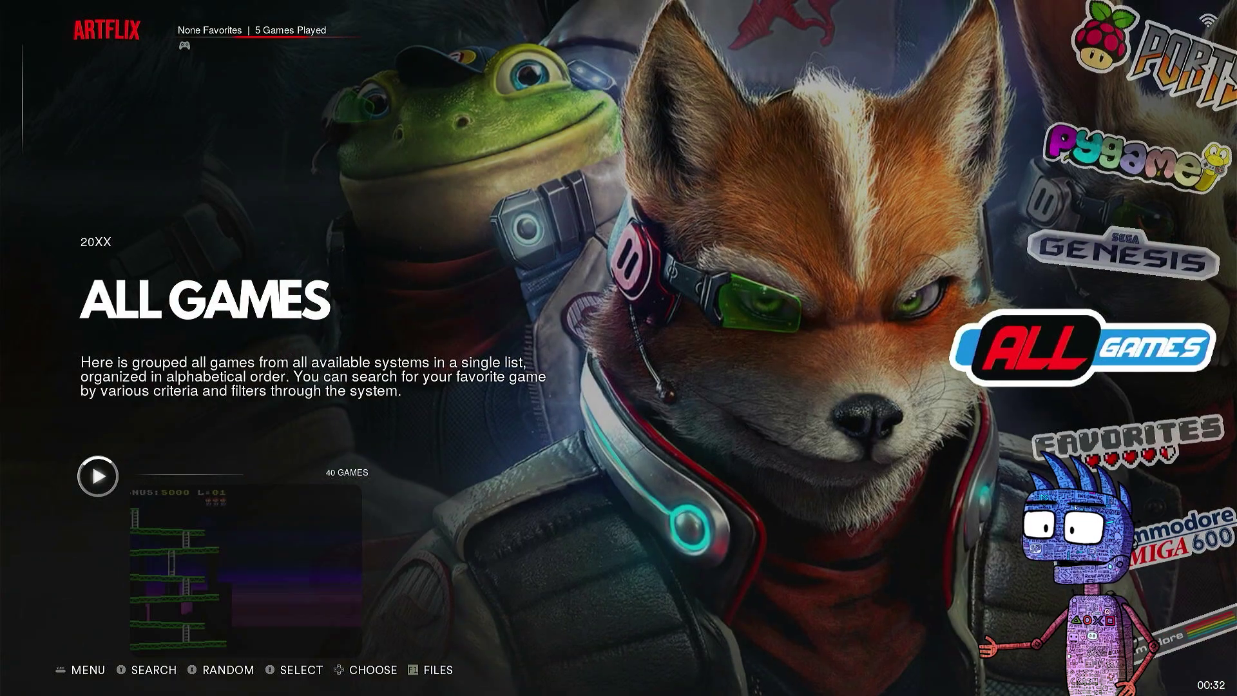
{"action": "key", "text": "Down"}
{"action": "key", "text": "Down"}
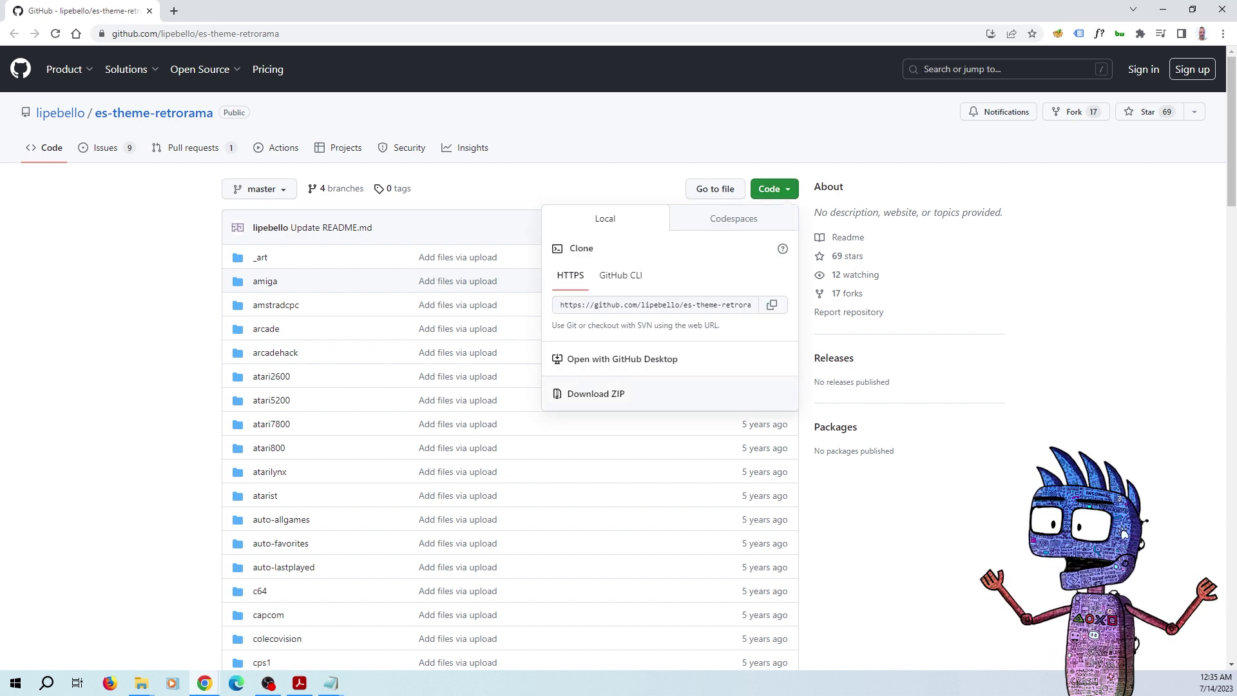
Download es-theme-retrorama from GitHub as es-theme-retrorama-master.zip and paste the copied theme into the network share's themes folder in File Explorer
{"action": "left_click", "coordinate": [596, 393]}
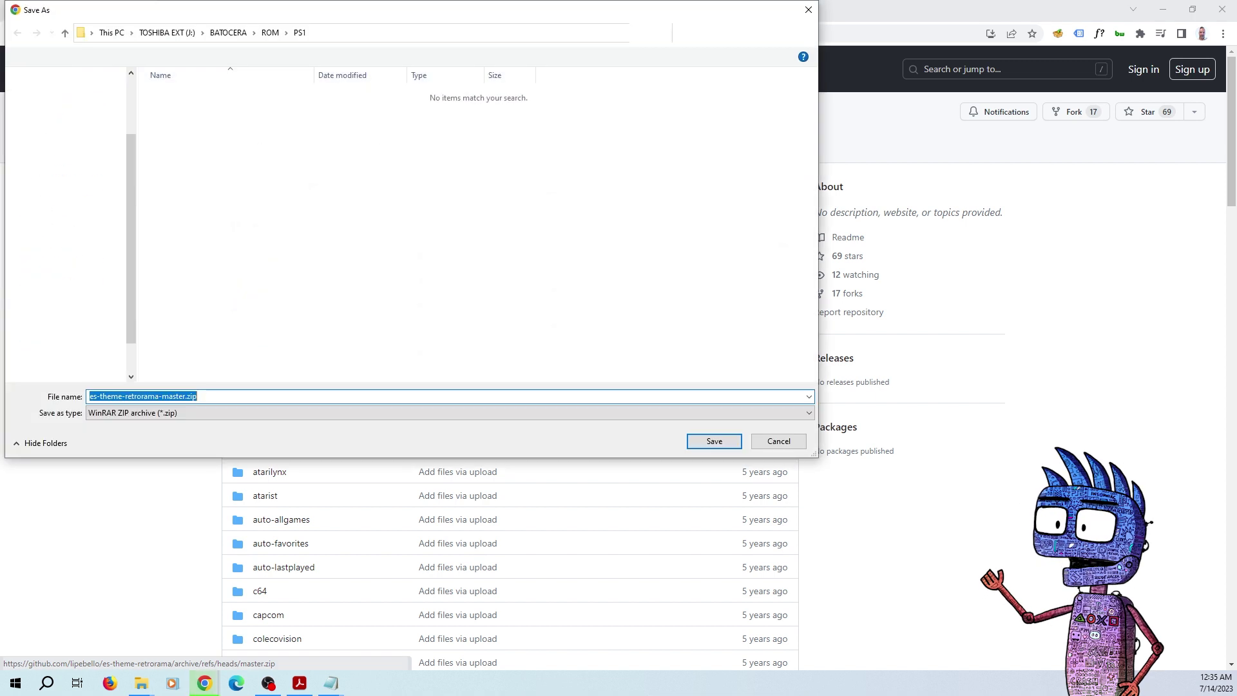
{"action": "key", "text": "Return"}
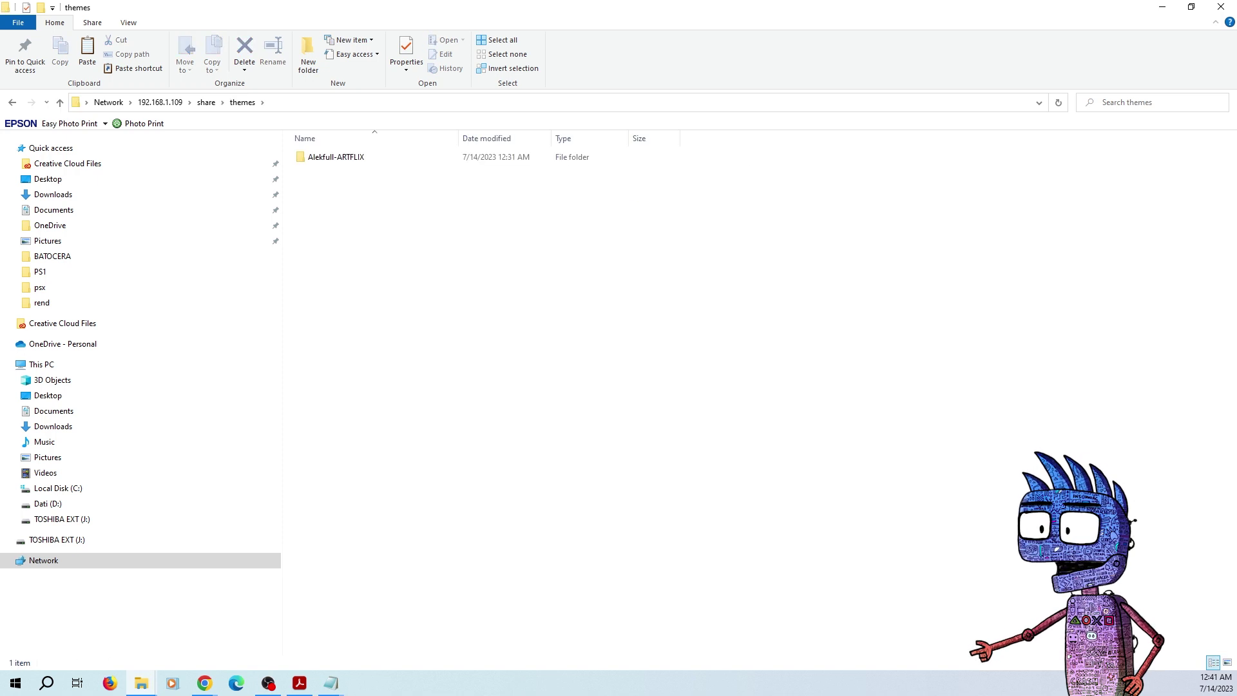
{"action": "right_click", "coordinate": [322, 255]}
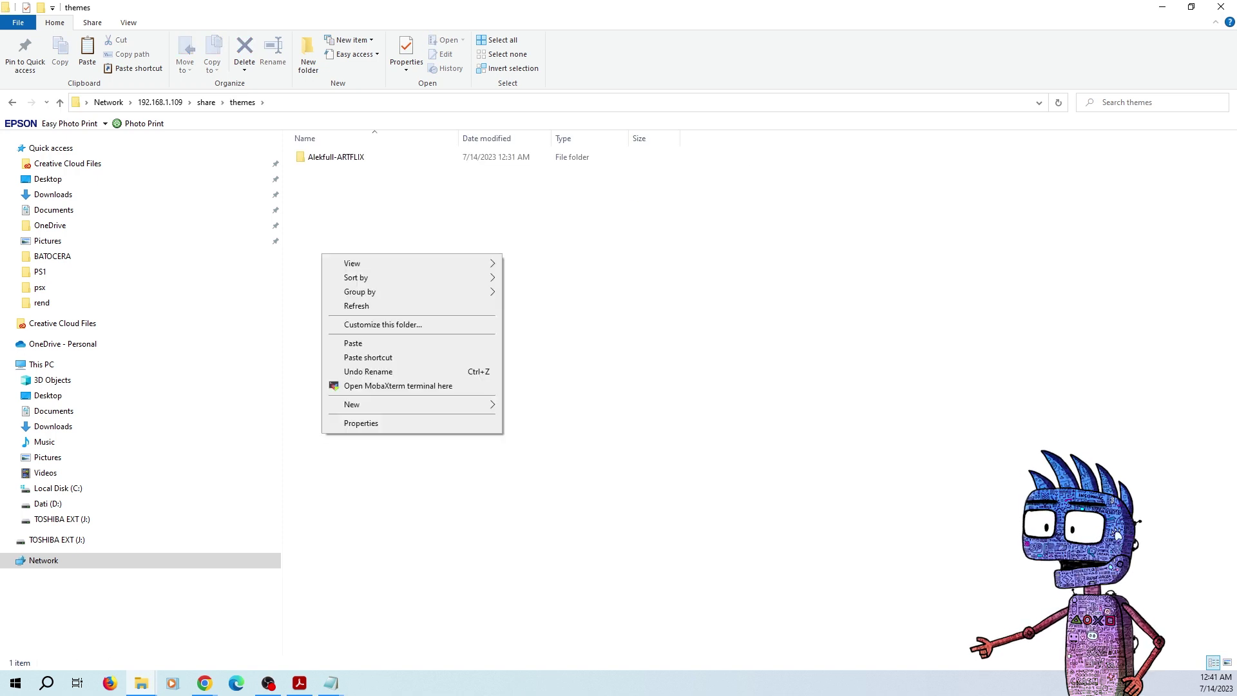
{"action": "left_click", "coordinate": [352, 343]}
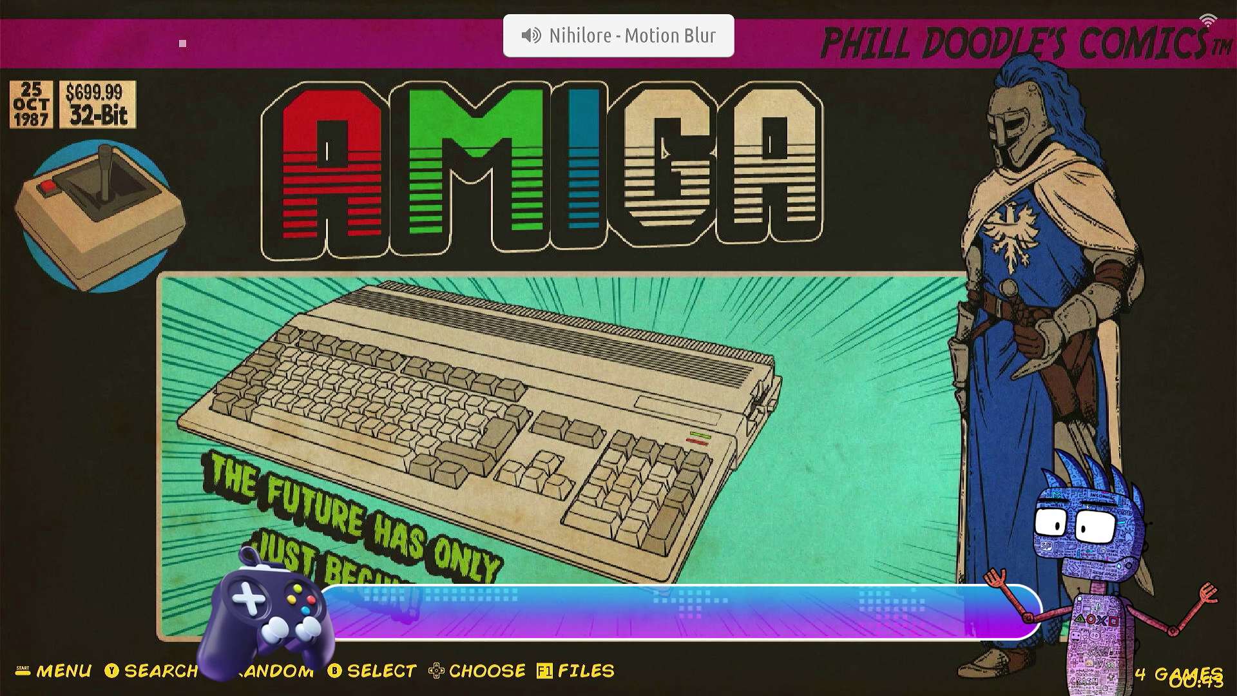
Browse the systems from Amiga past PC Engine to Nintendo Entertainment System to examine the Retrorama theme
{"action": "key", "text": "Right"}
{"action": "key", "text": "Right"}
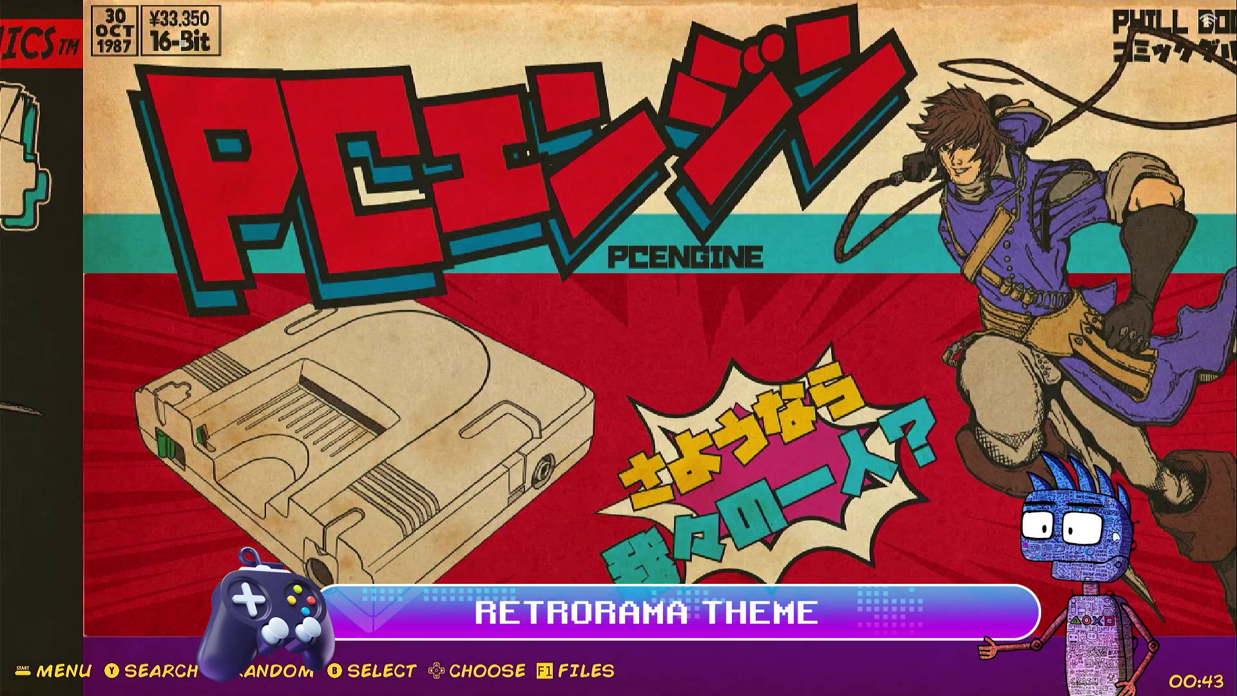
{"action": "key", "text": "Right"}
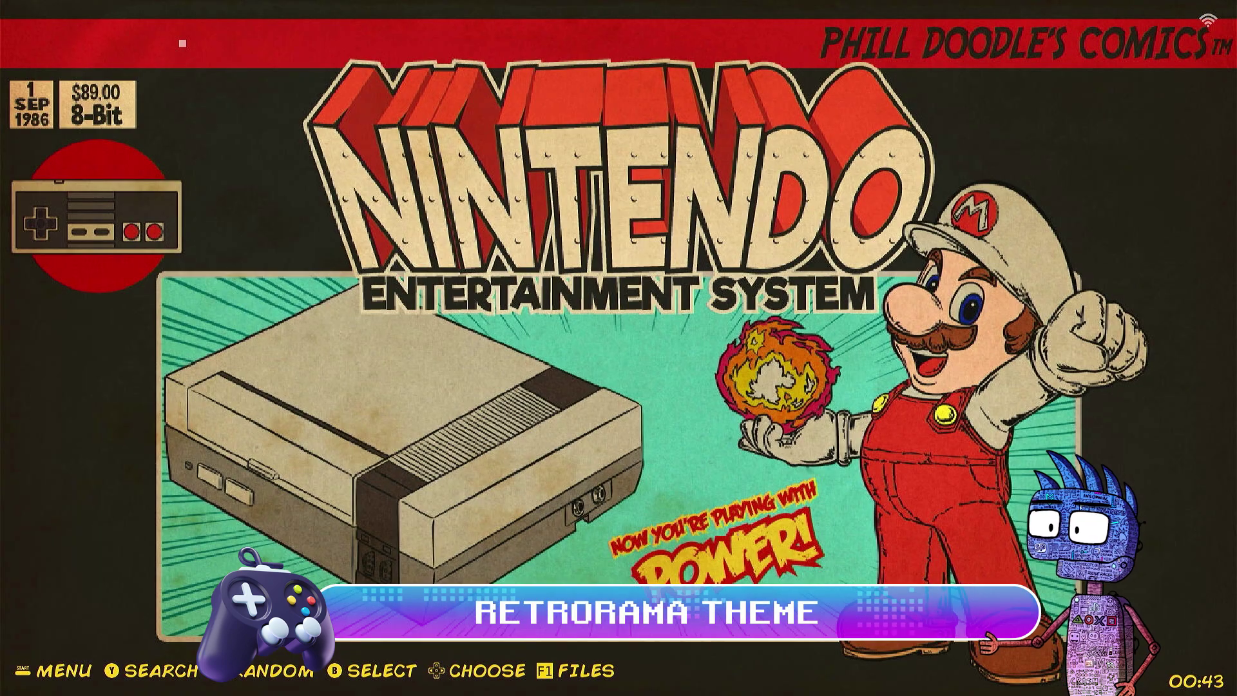